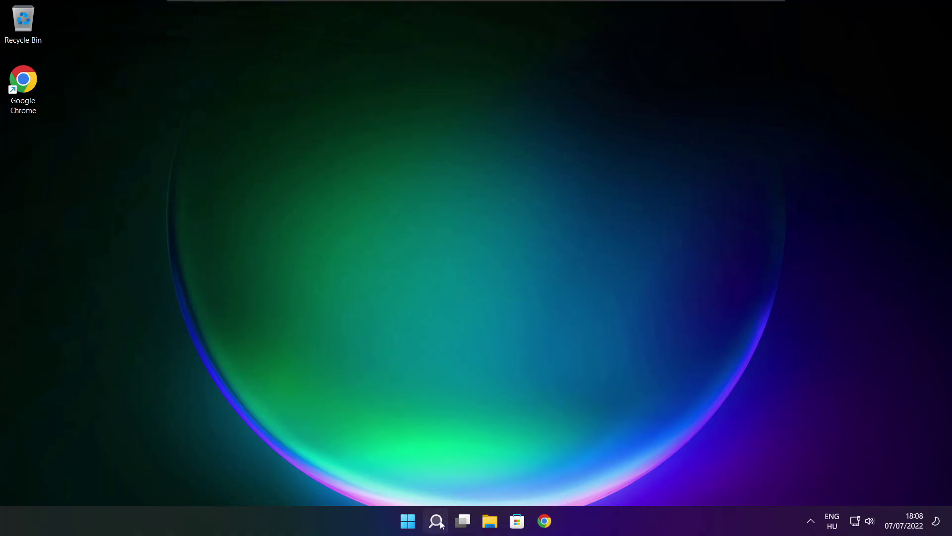
Search Windows for 'device manager' and launch Device Manager.
left_click(440, 525)
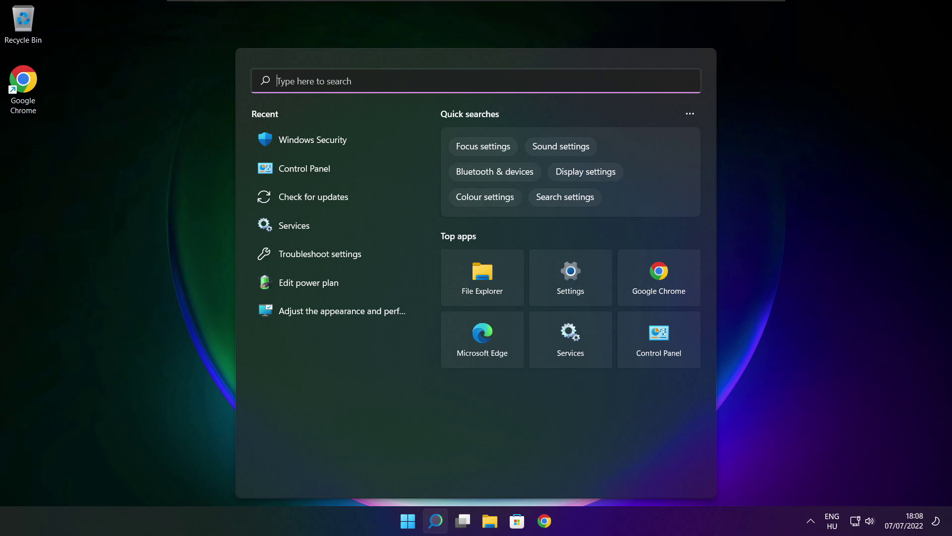
type("devic")
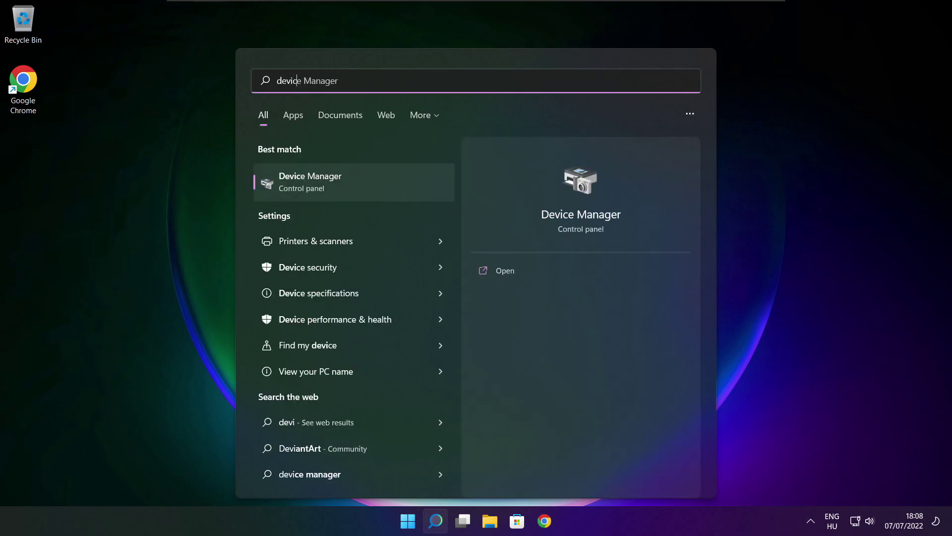
type("e mana")
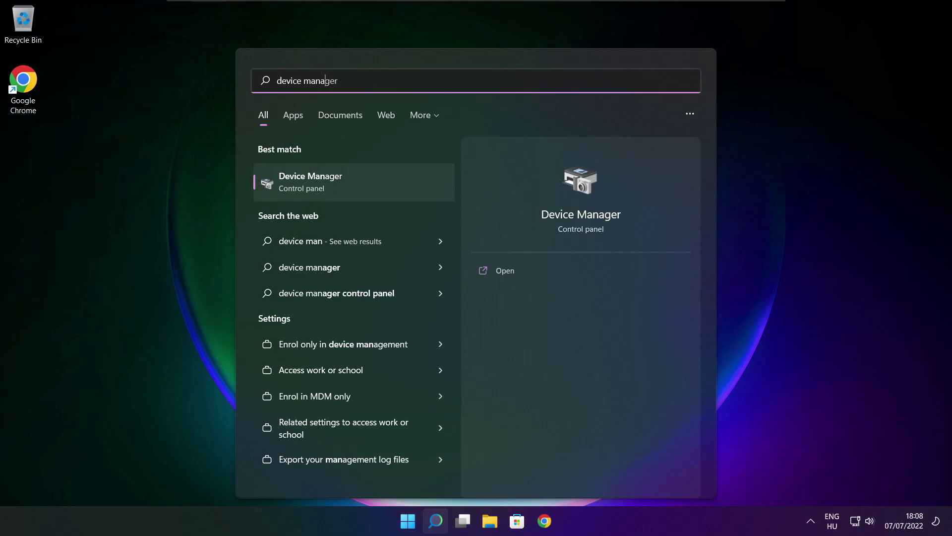
type("ger")
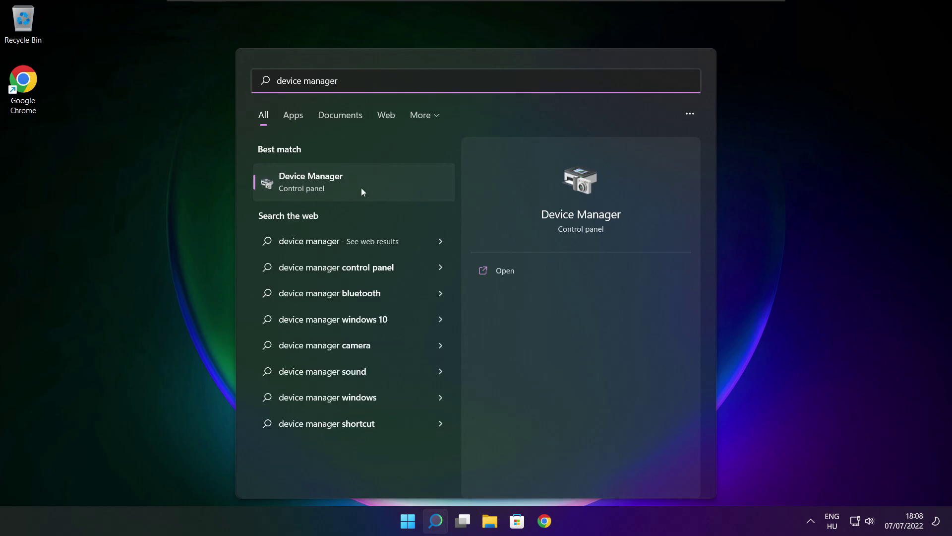
left_click(390, 185)
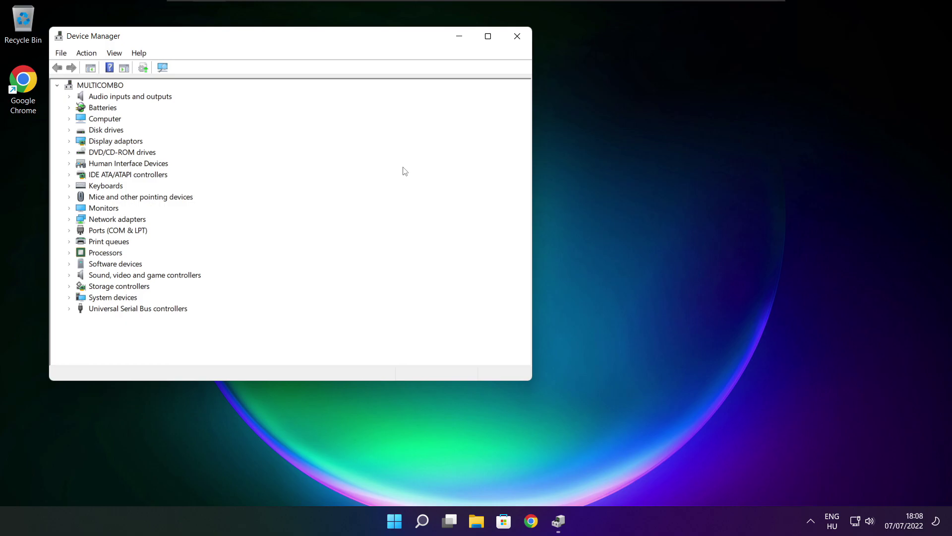
Maximise Device Manager and auto-search drivers for VMware SVGA 3D under Display adaptors.
left_click(488, 37)
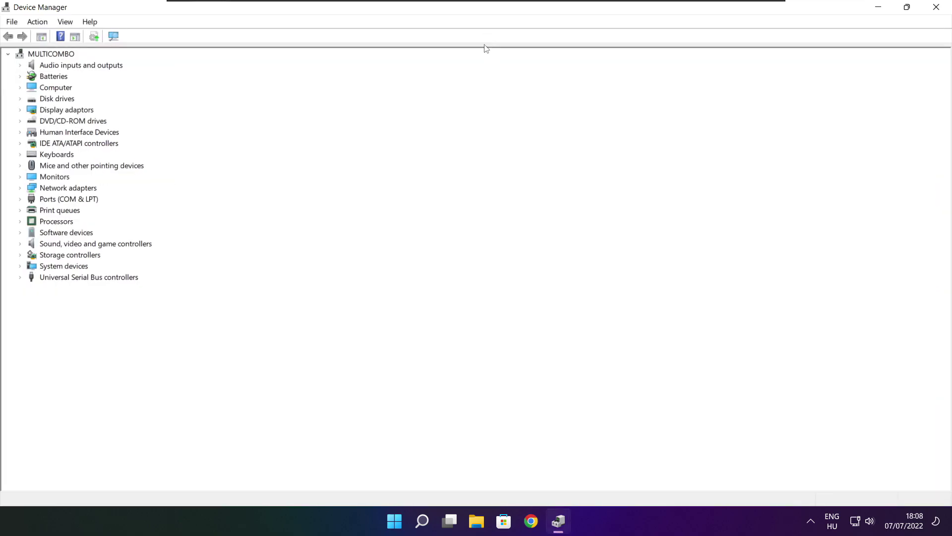
left_click(56, 111)
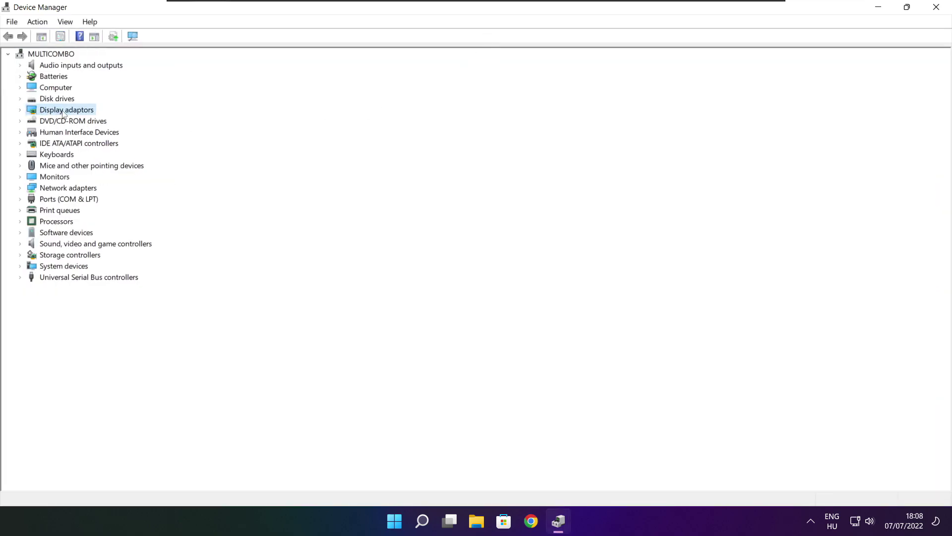
left_click(20, 110)
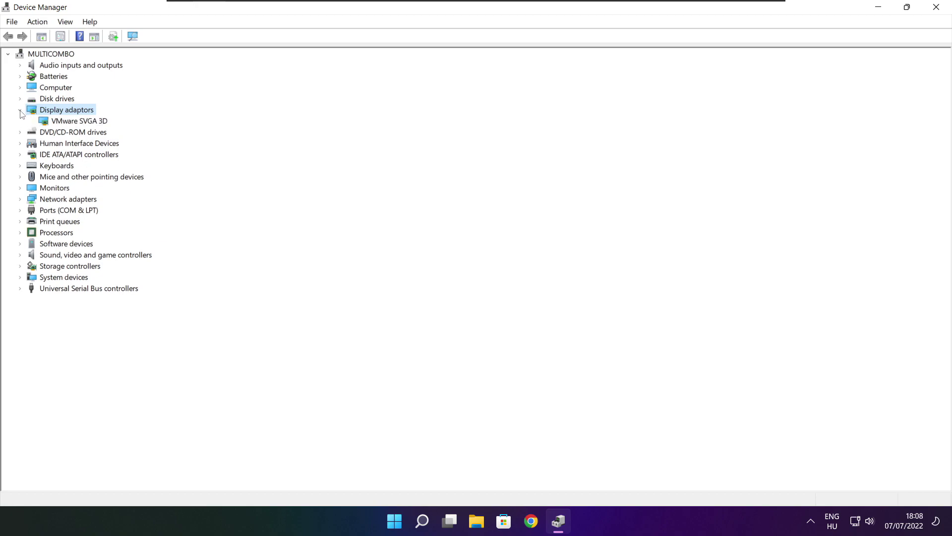
left_click(50, 123)
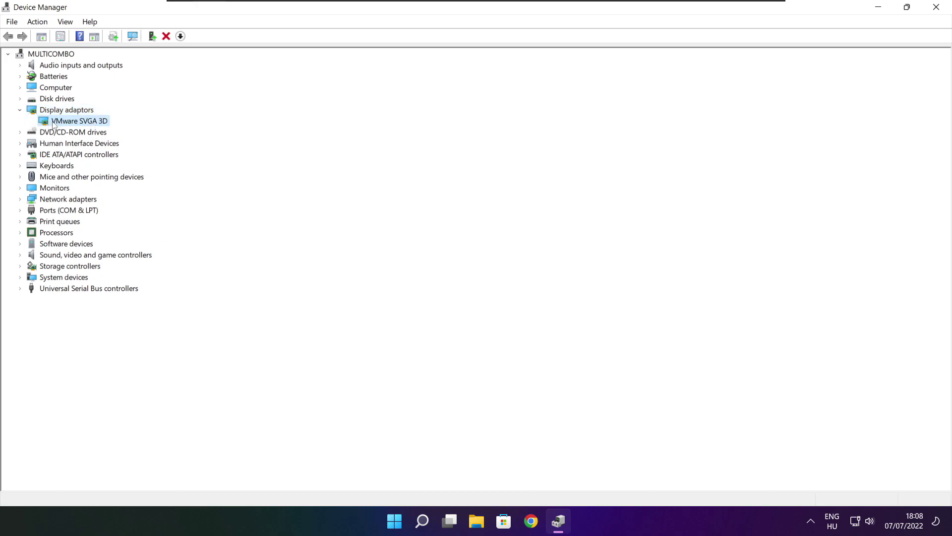
right_click(69, 120)
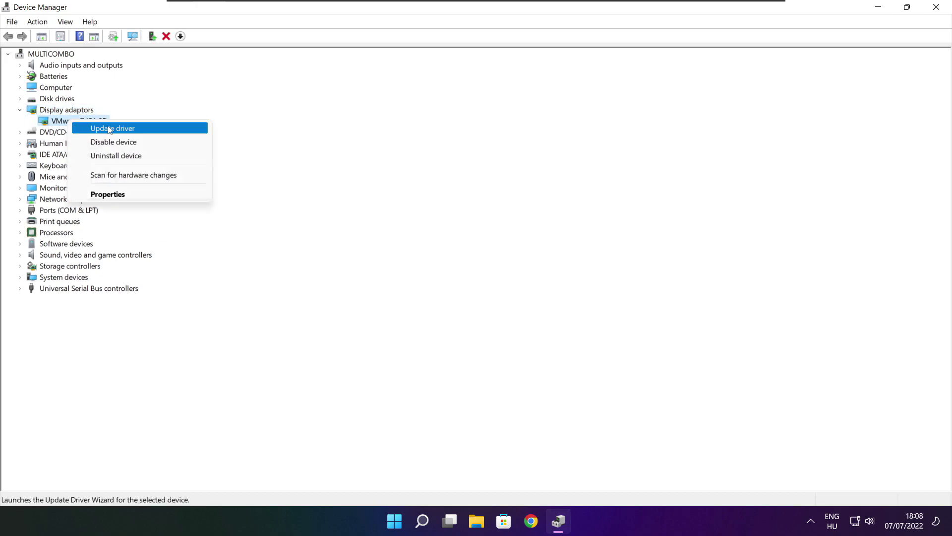
left_click(135, 128)
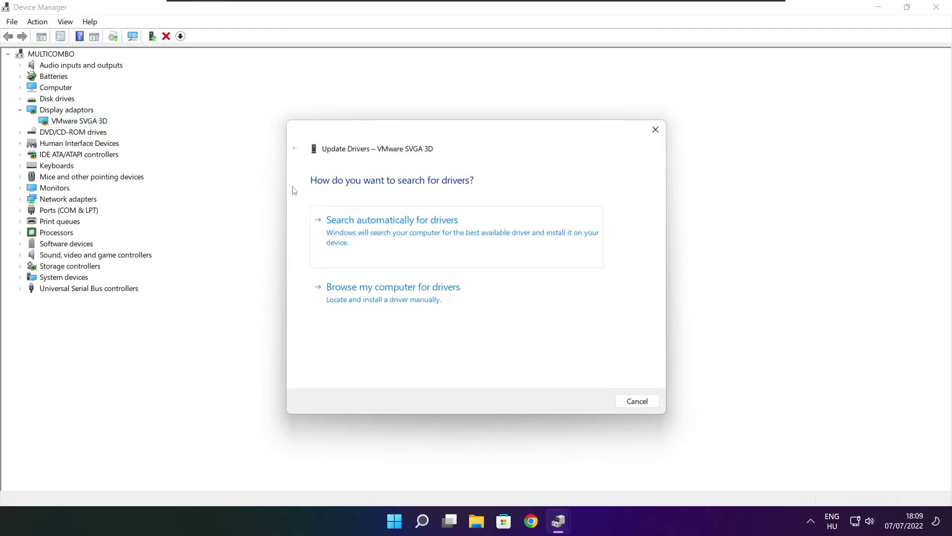
left_click(437, 239)
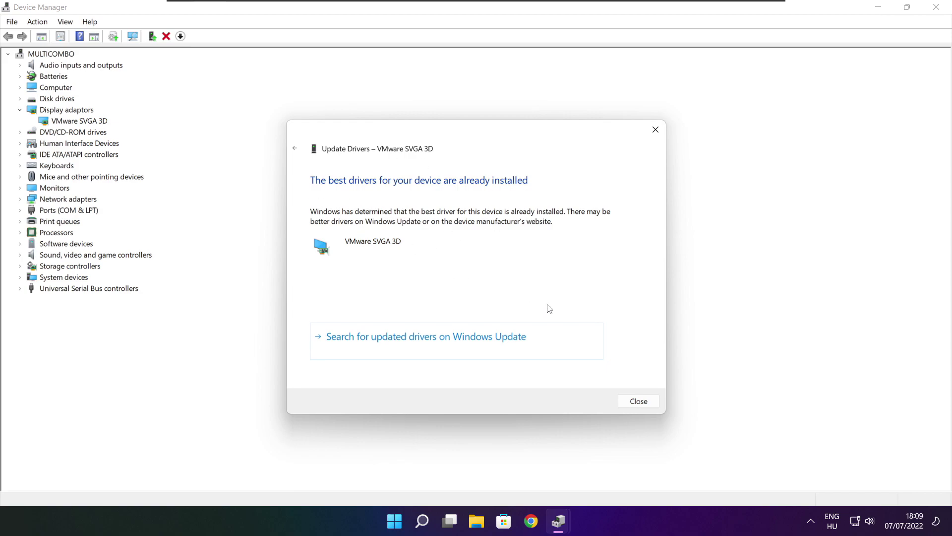
left_click(638, 404)
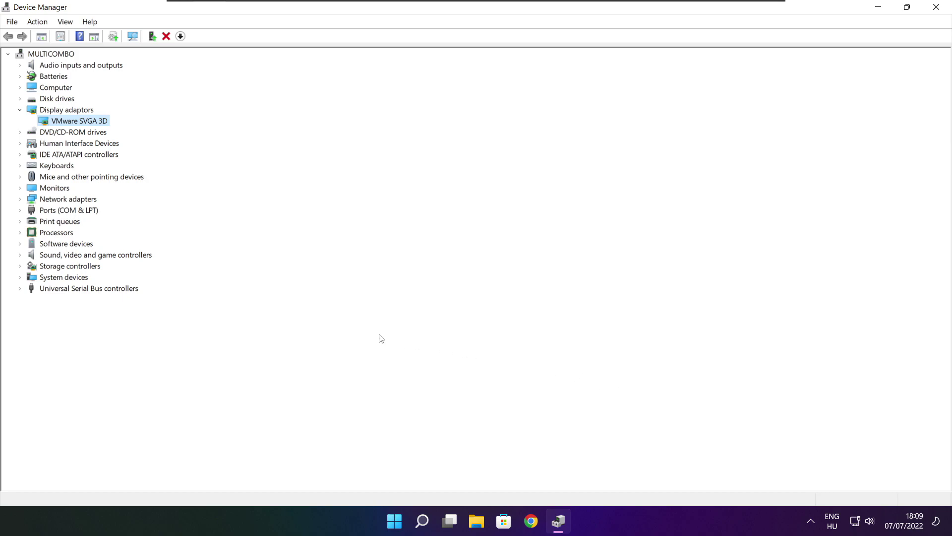
left_click(45, 258)
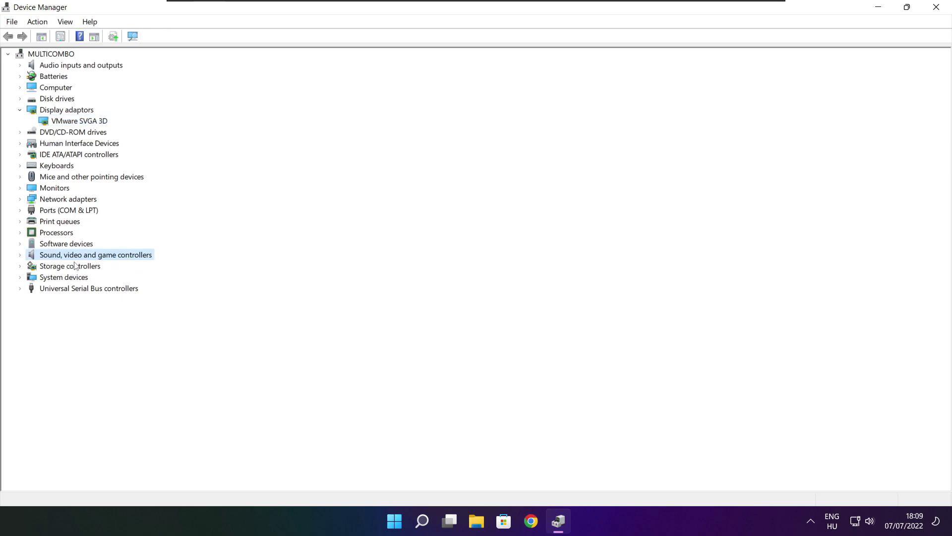
Auto-search drivers for High Definition Audio Device, then close Device Manager.
left_click(21, 255)
left_click(91, 268)
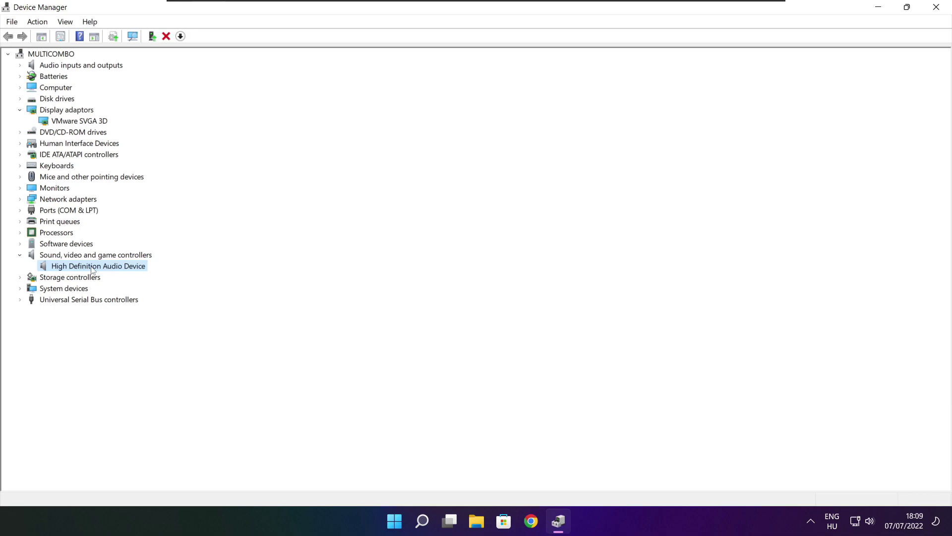
right_click(92, 269)
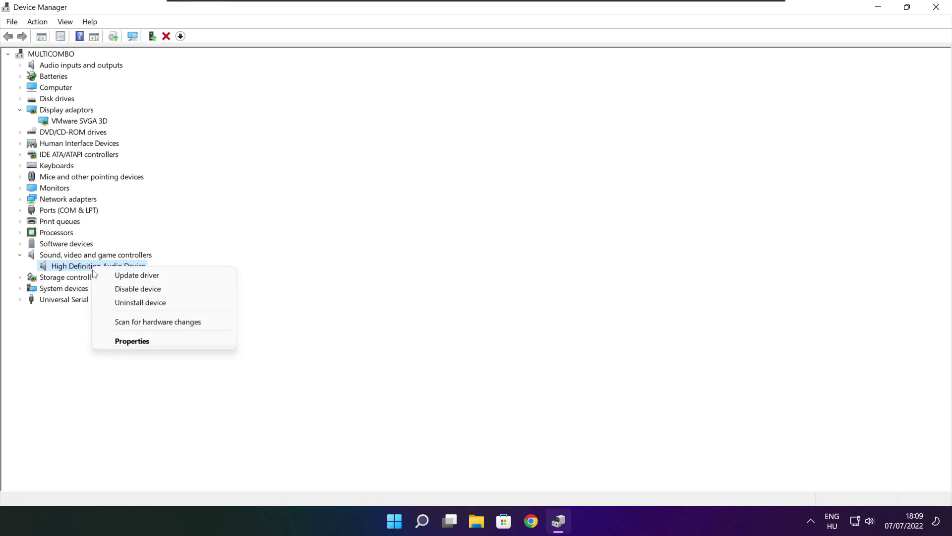
left_click(186, 275)
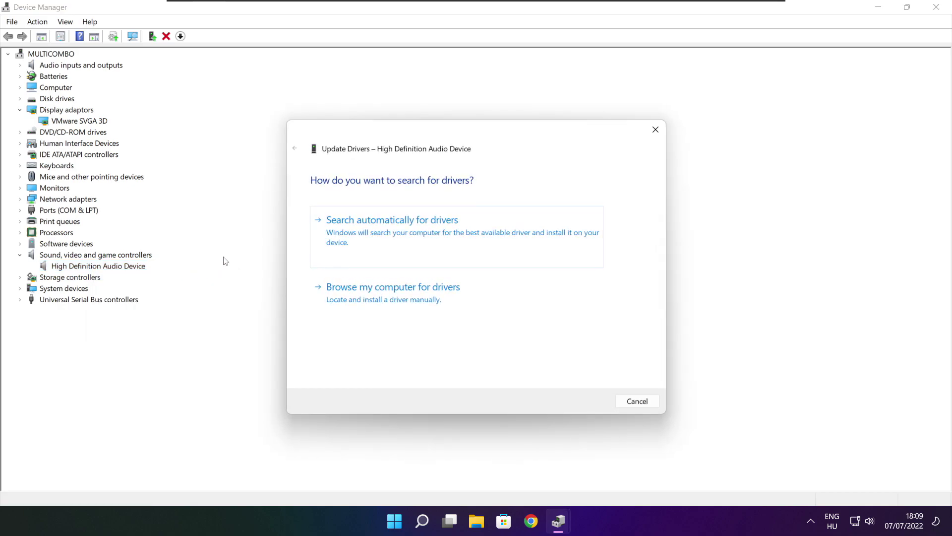
left_click(412, 236)
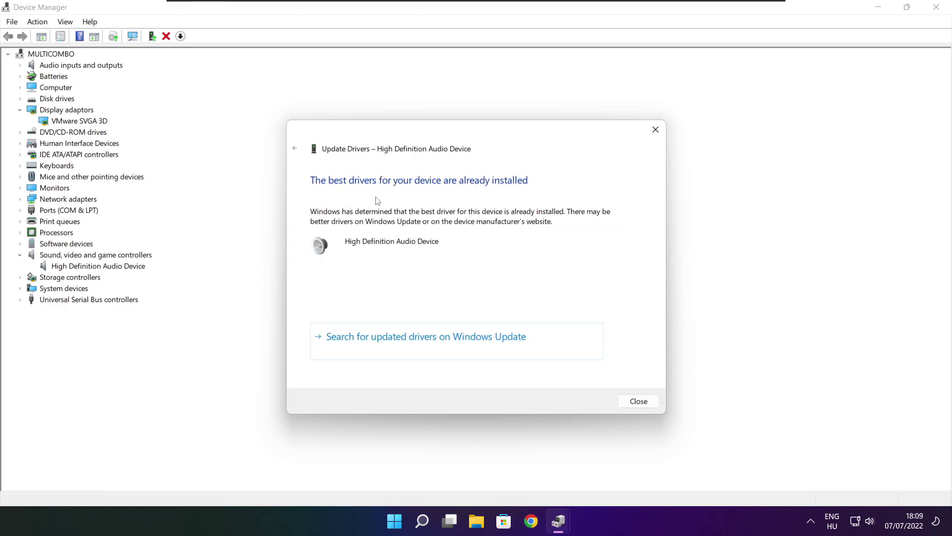
left_click(640, 403)
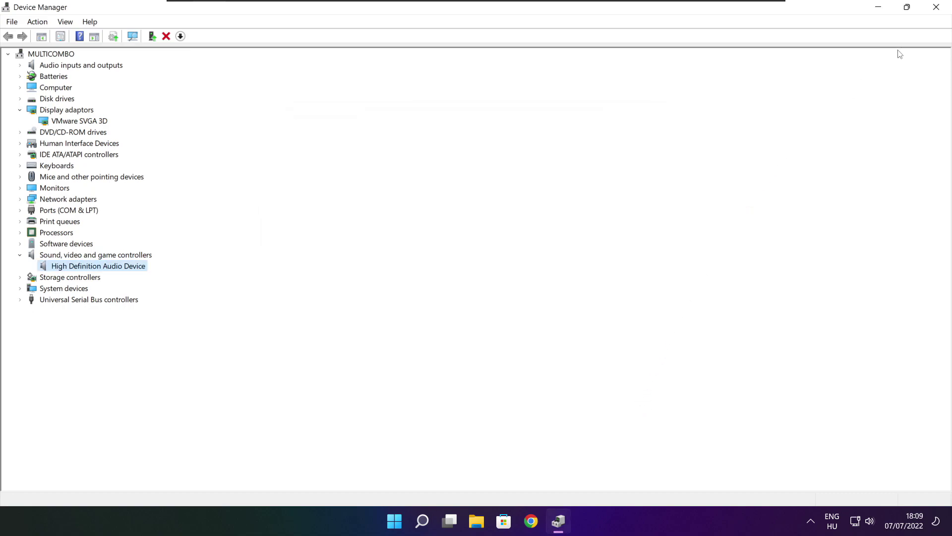
left_click(937, 7)
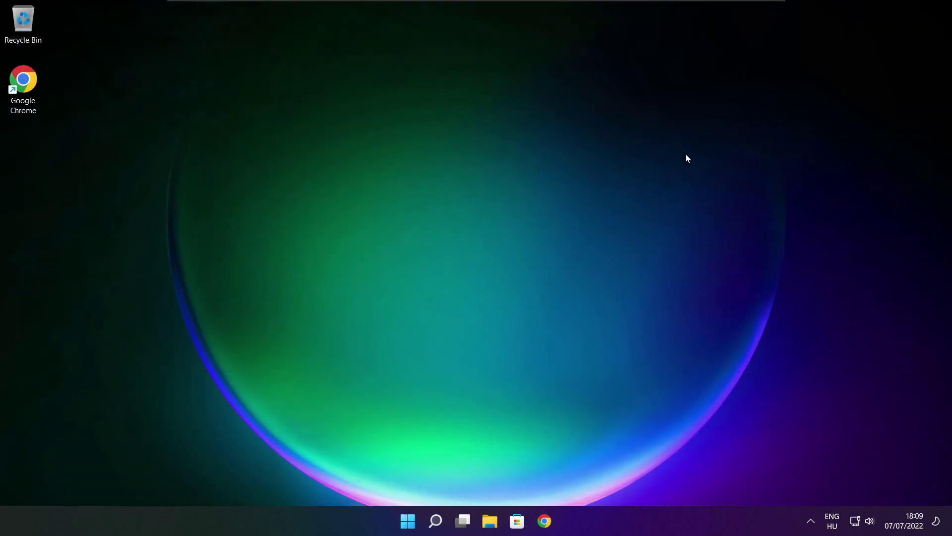
Search Windows for 'edit power plan' and open the Edit power plan settings.
left_click(437, 523)
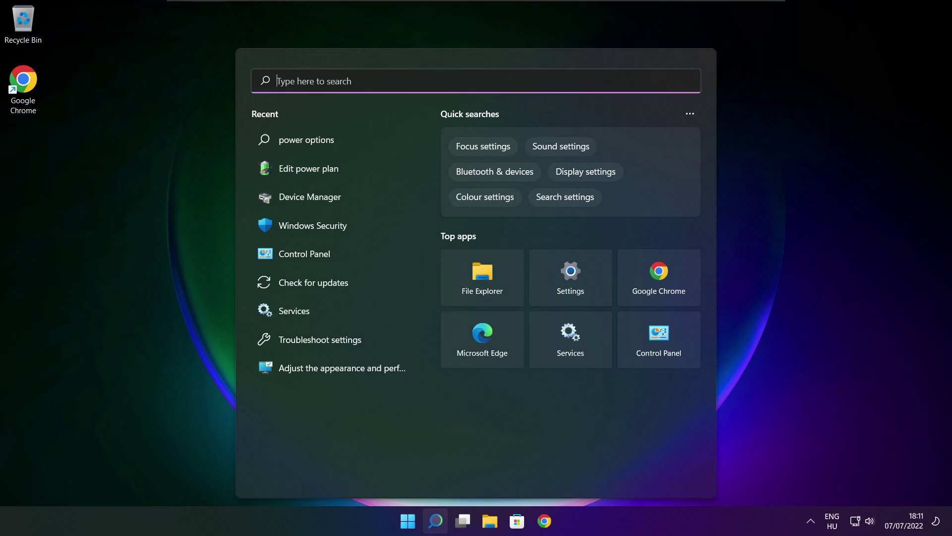
type("edit")
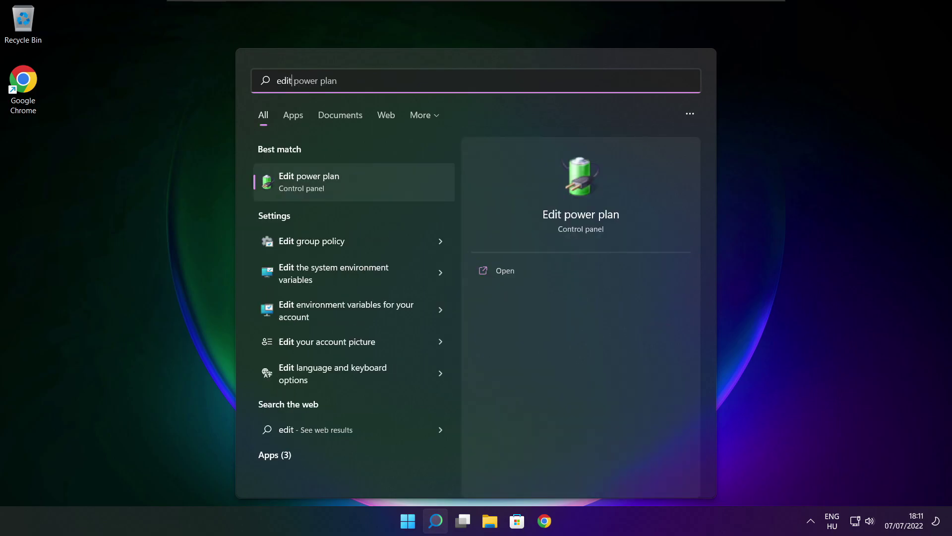
type(" power plan")
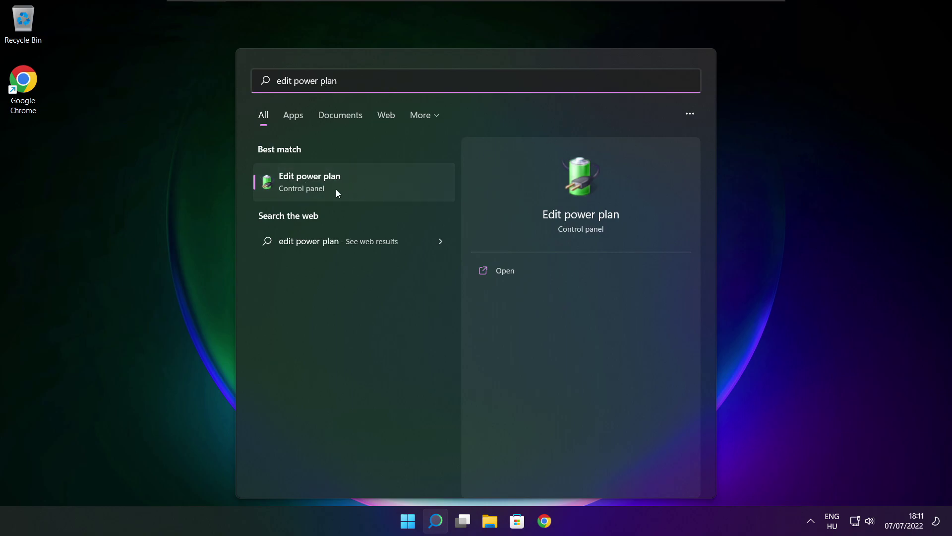
left_click(375, 186)
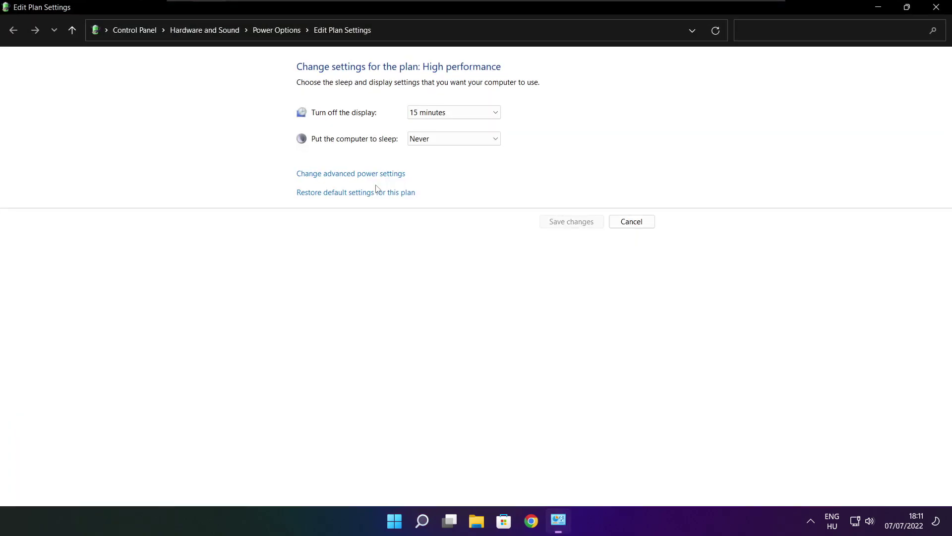
Select High performance in Power Options, then close Control Panel.
left_click(282, 35)
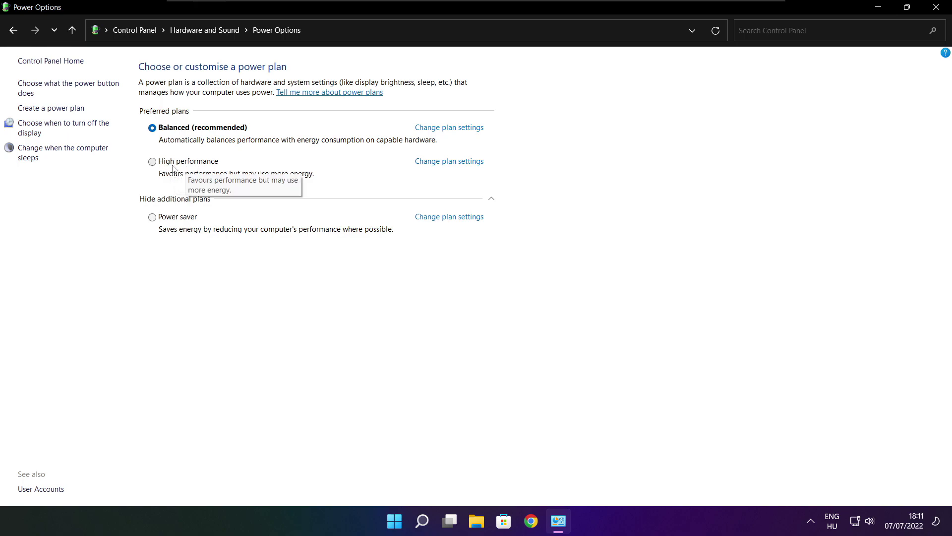
left_click(198, 164)
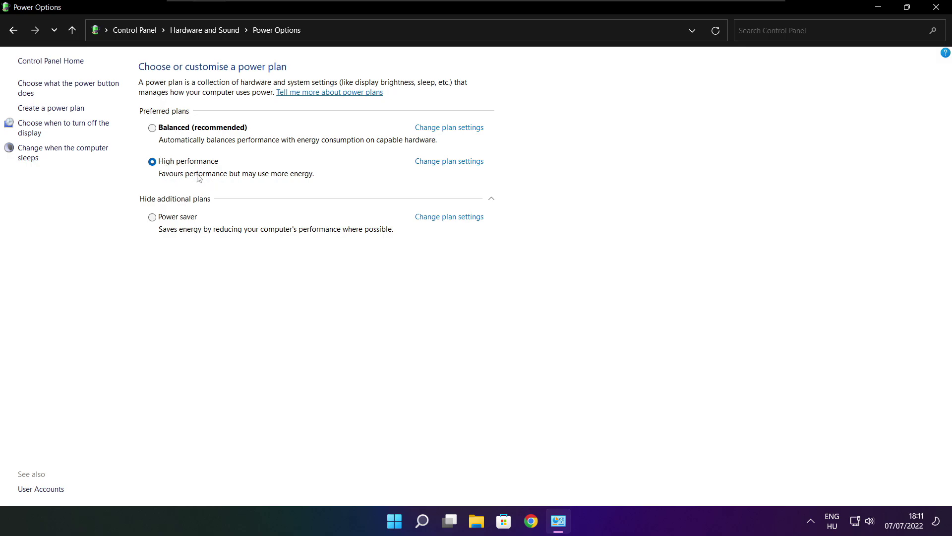
left_click(939, 7)
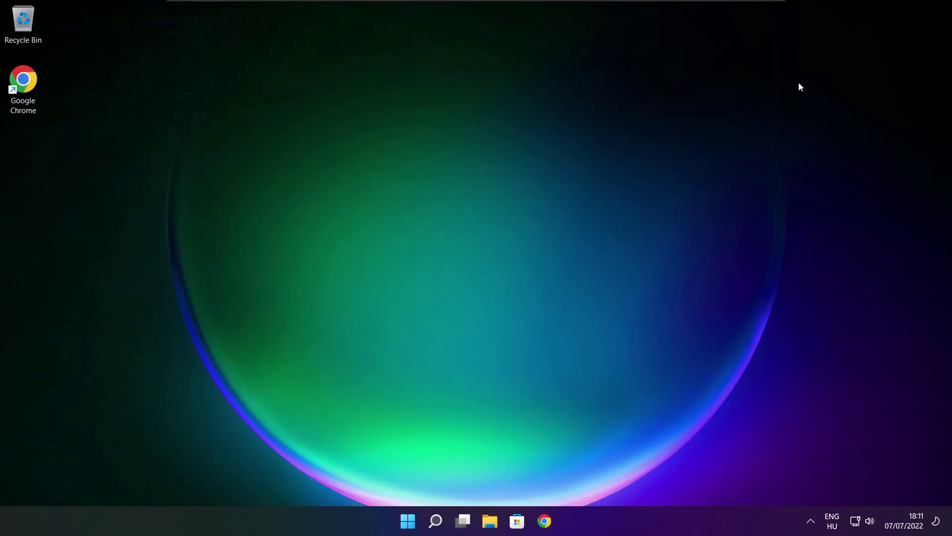
Search Windows for 'game mode' and open the Game Mode settings page.
left_click(439, 524)
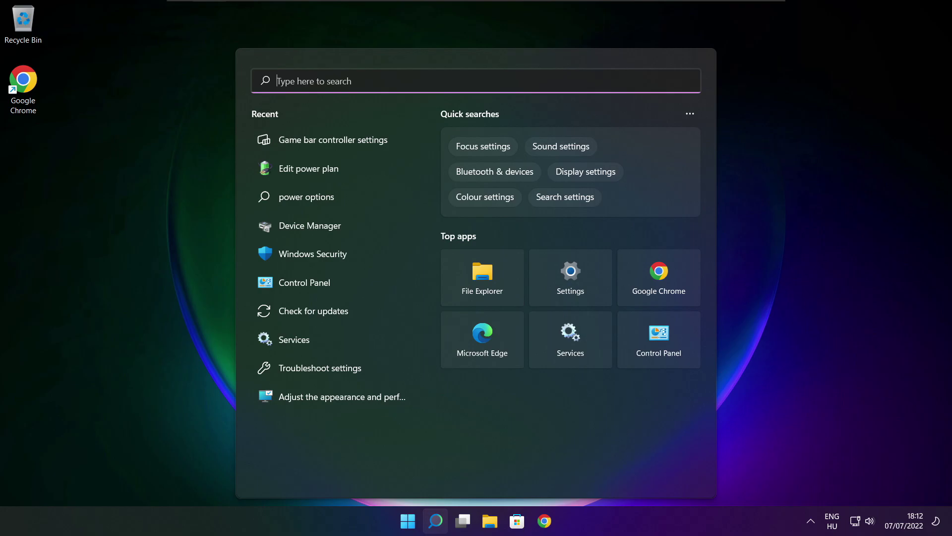
type("game mo")
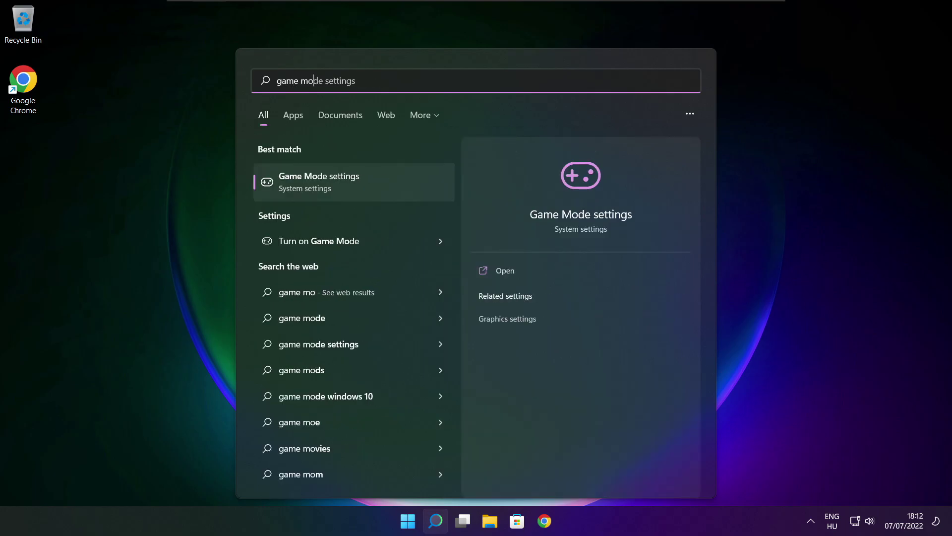
type("de")
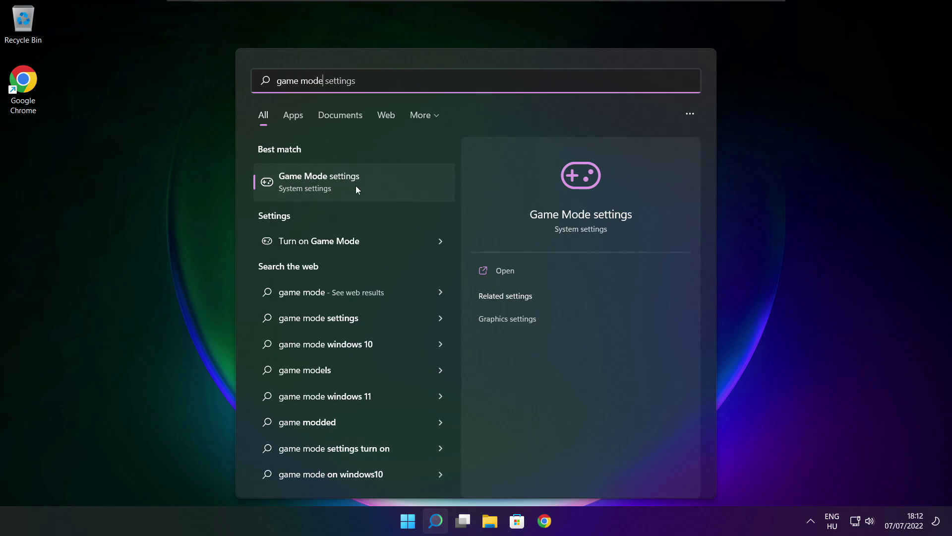
left_click(377, 181)
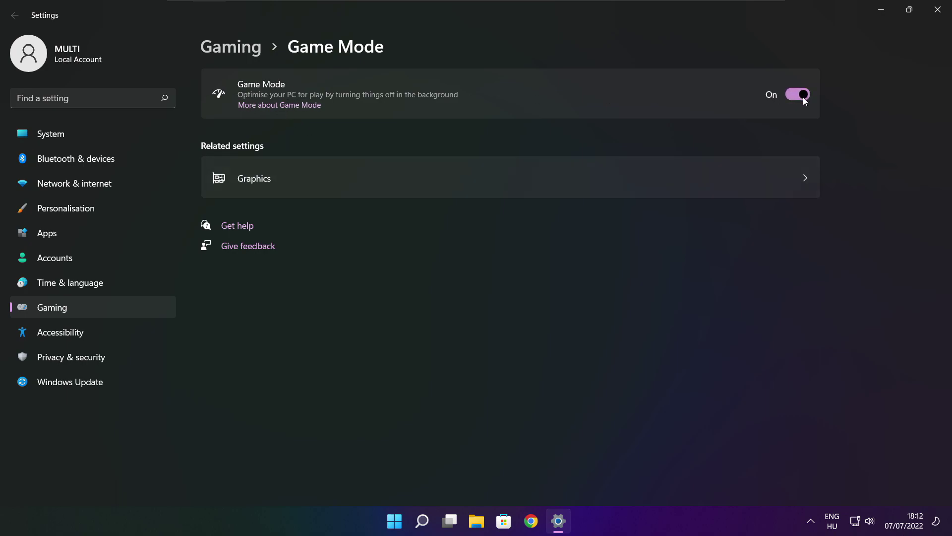
Review the Xbox Game Bar settings under Gaming, then close Settings.
left_click(235, 53)
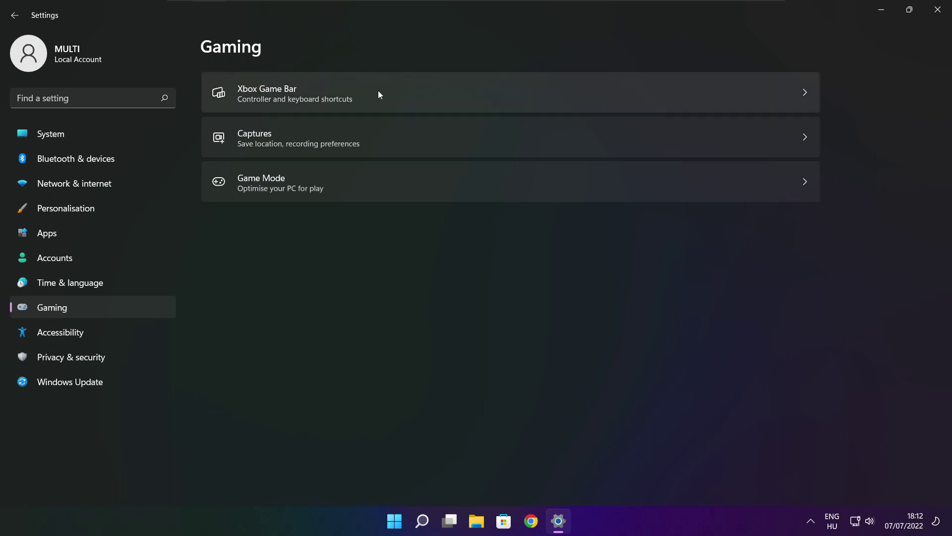
left_click(388, 102)
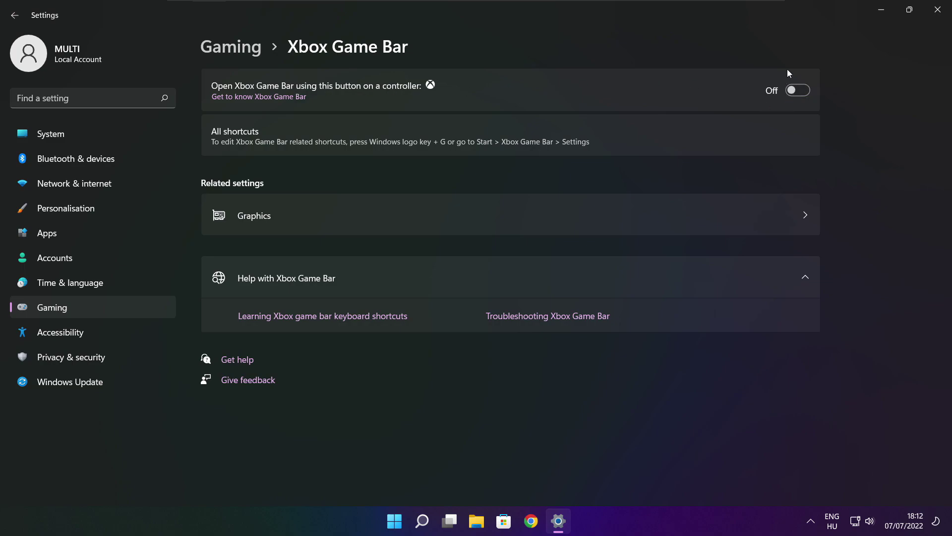
left_click(938, 11)
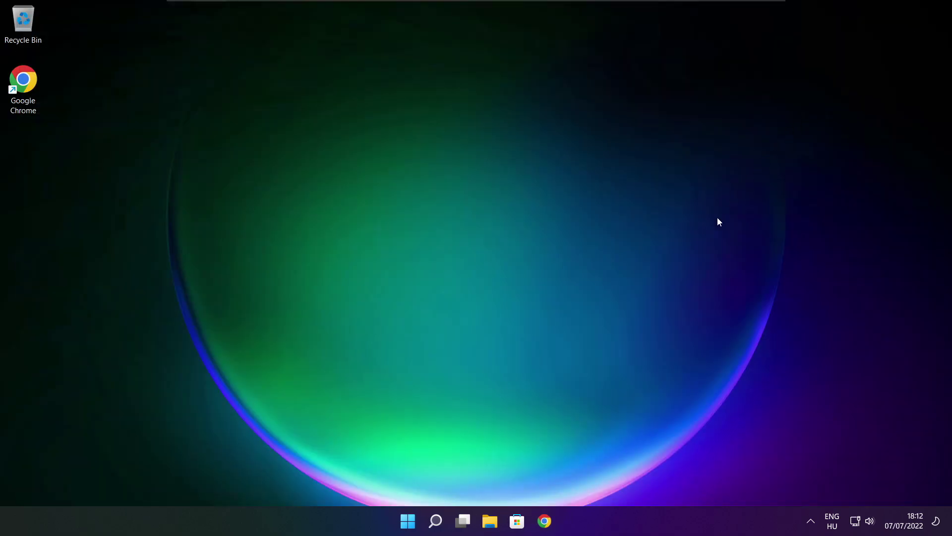
Open Task Manager from the Start button's quick-link menu.
right_click(411, 522)
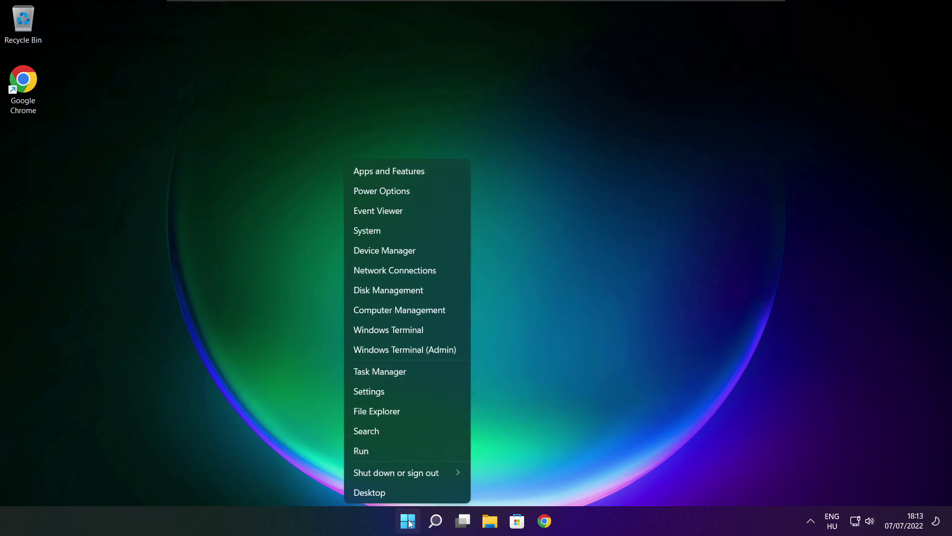
left_click(409, 370)
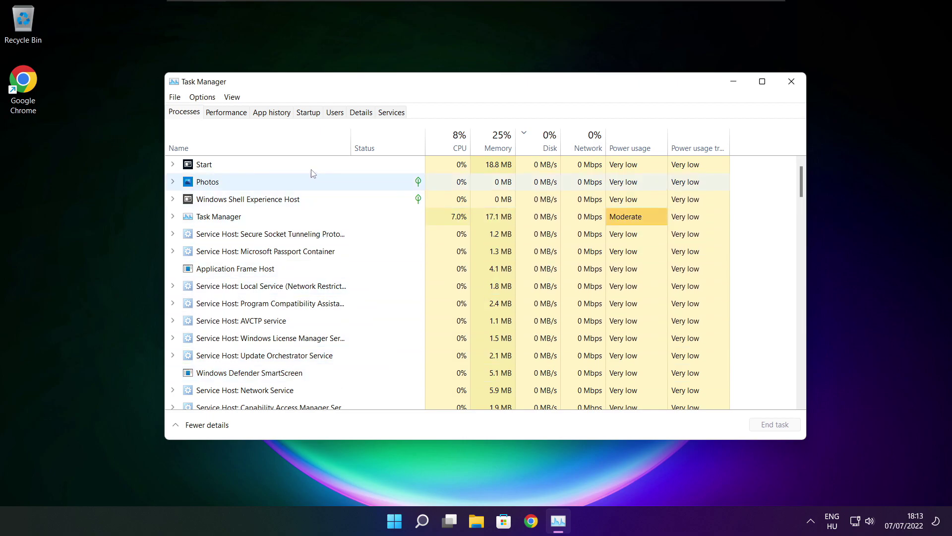
On the Startup tab, disable Cortana and Microsoft Edge.
left_click(310, 113)
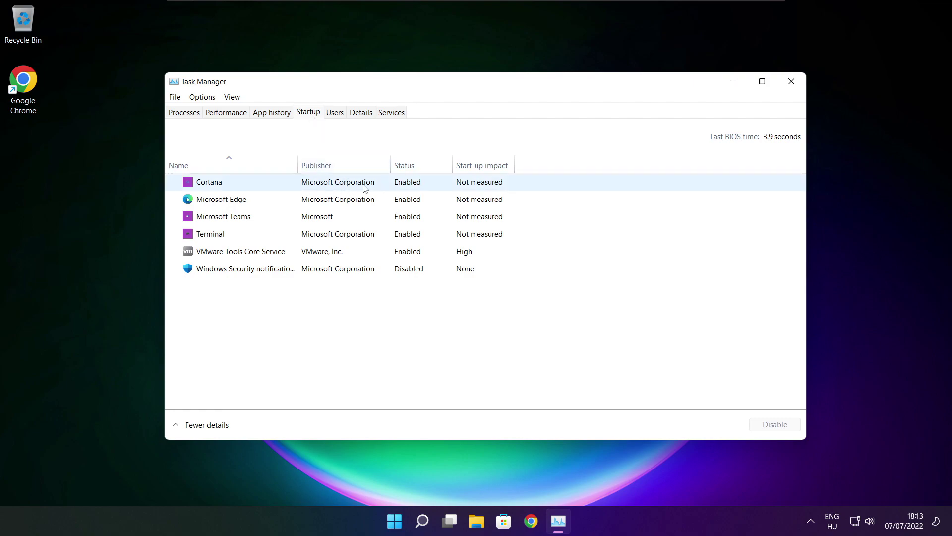
left_click(348, 187)
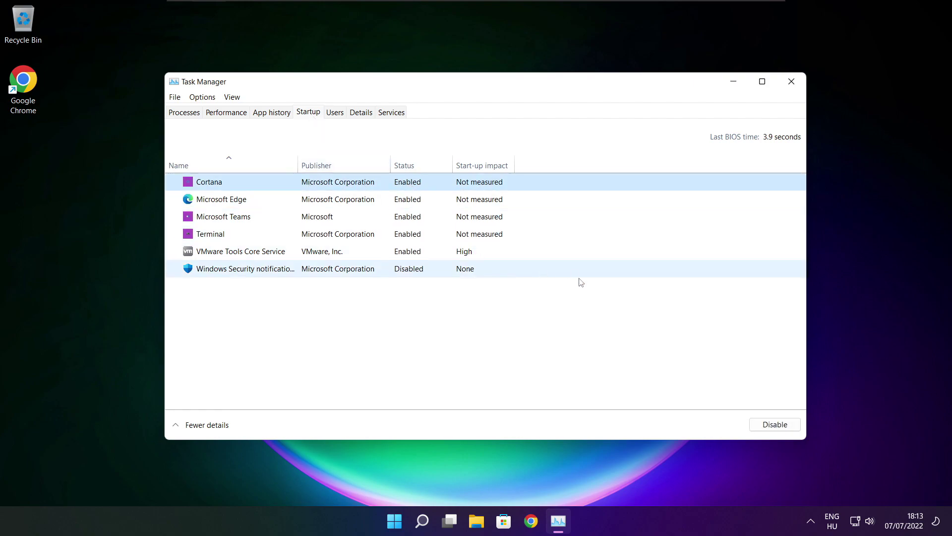
left_click(775, 429)
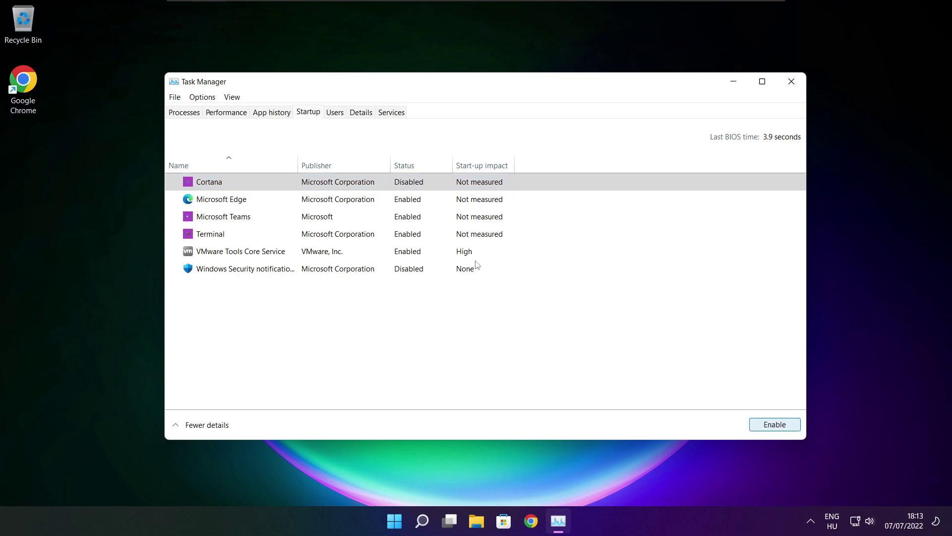
left_click(294, 203)
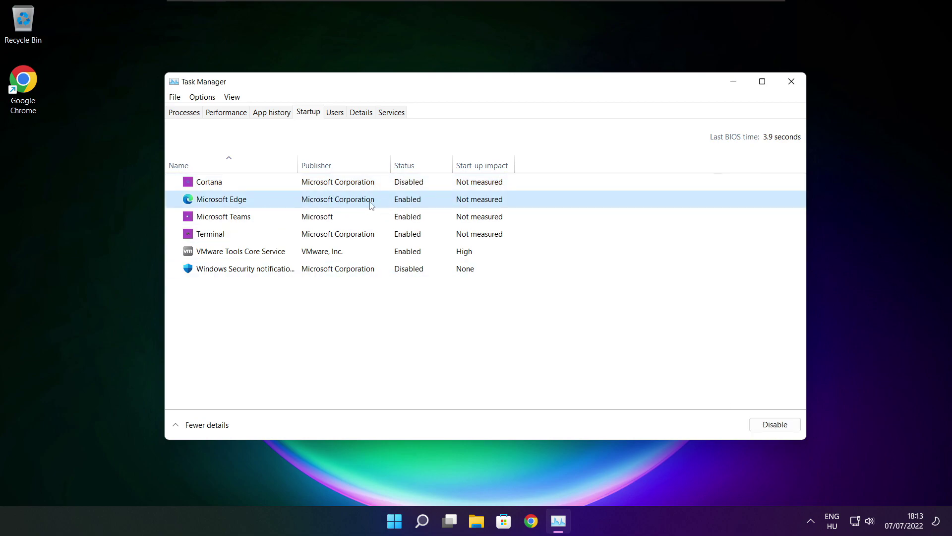
left_click(775, 425)
Disable Microsoft Teams and Terminal at startup, then close Task Manager.
left_click(420, 218)
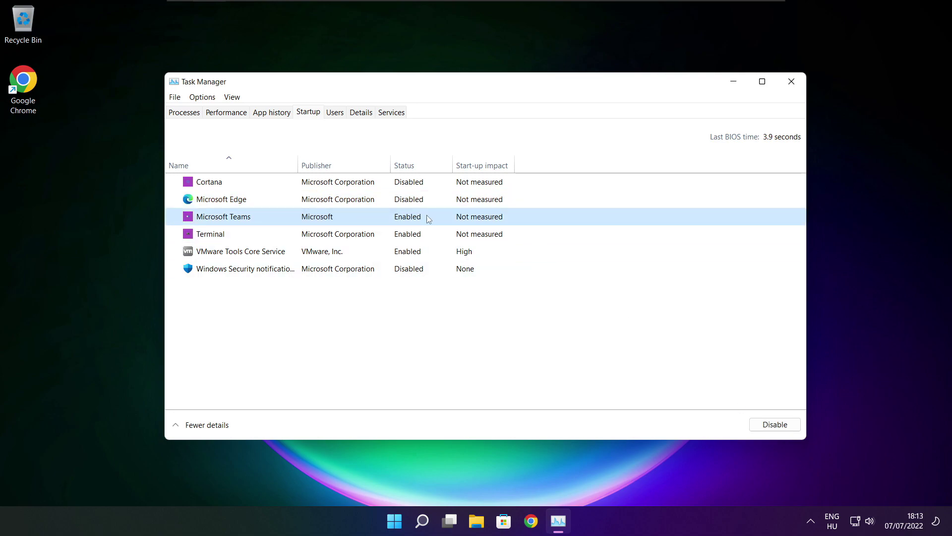
left_click(789, 426)
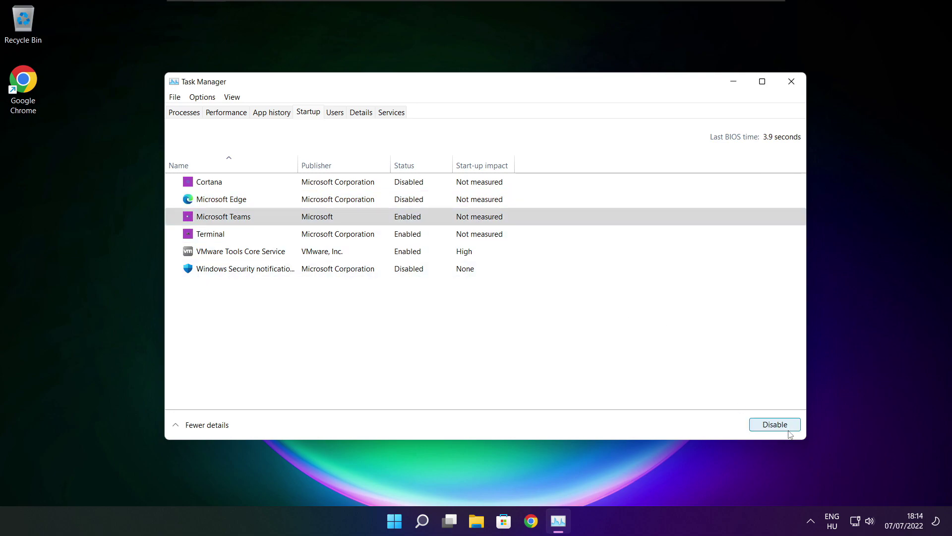
left_click(358, 239)
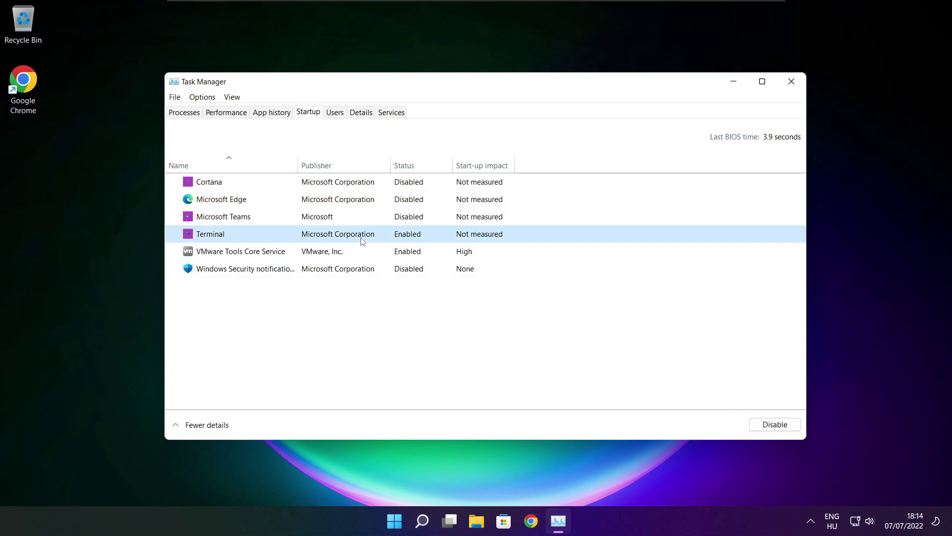
left_click(789, 427)
left_click(404, 235)
left_click(792, 82)
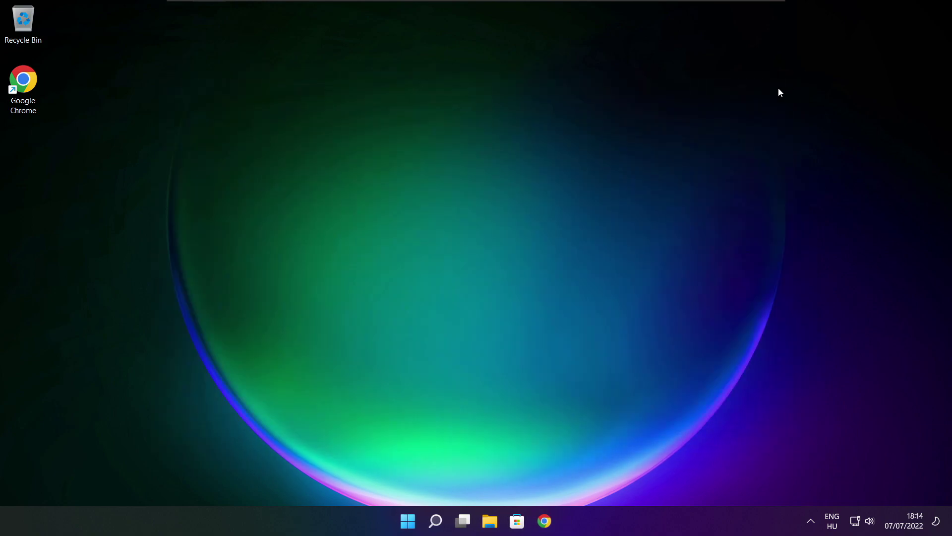
Search Windows for 'optimise' and open Defragment and Optimise Drives.
left_click(436, 528)
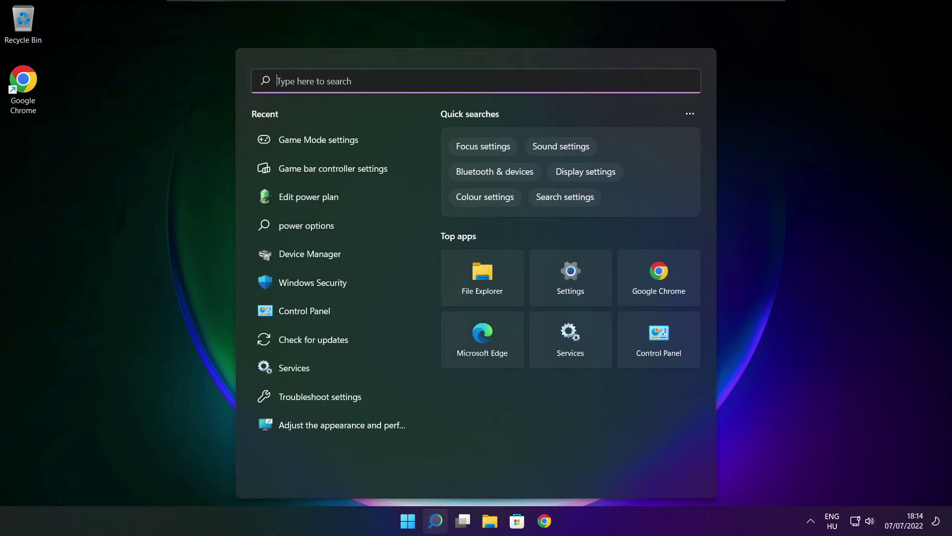
type("optimi")
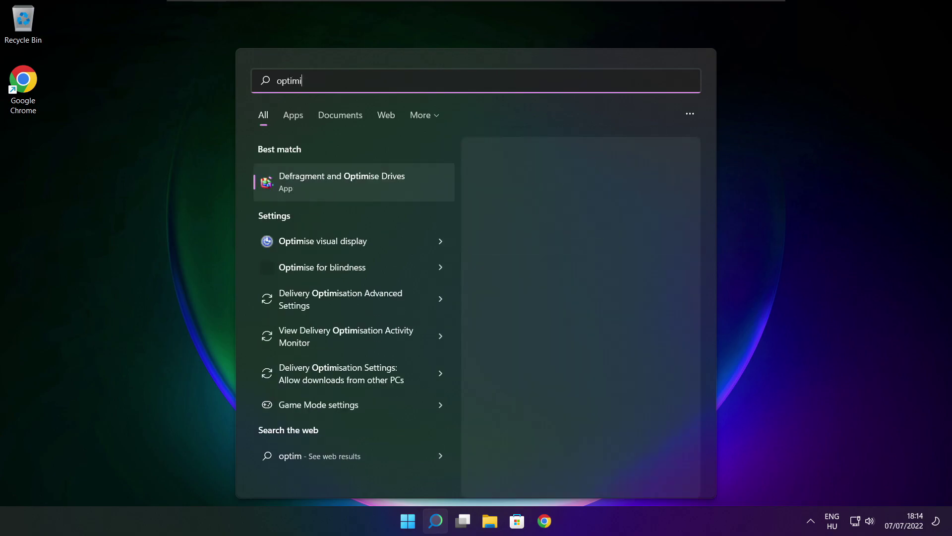
type("se")
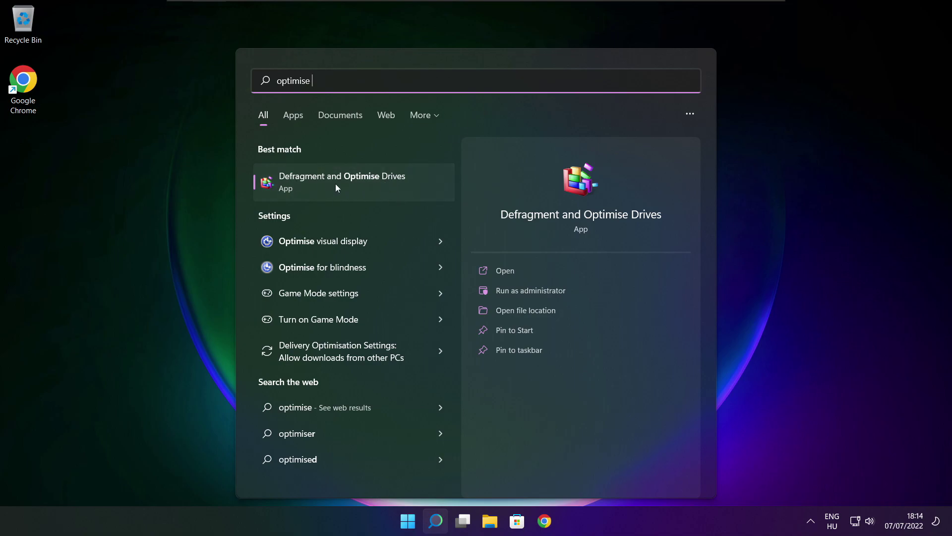
left_click(365, 181)
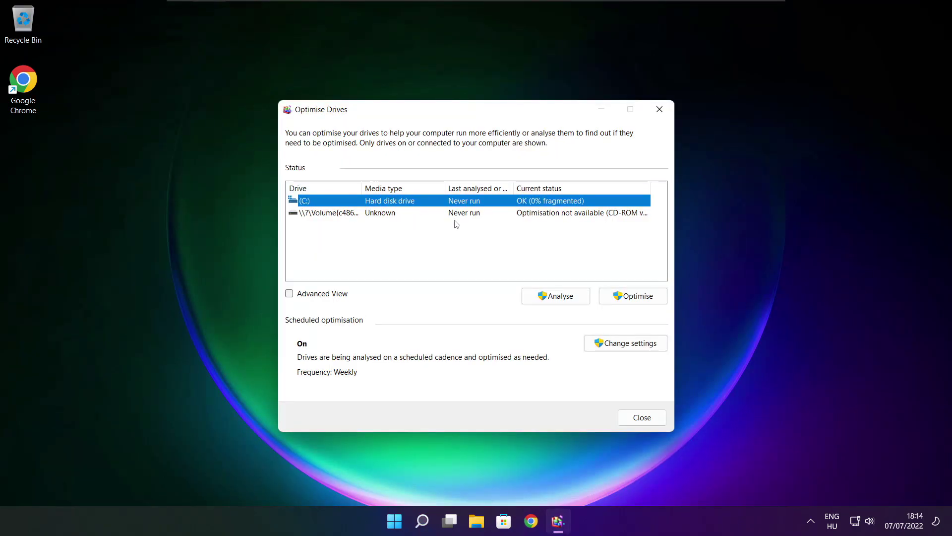
Analyse drive C: (9% fragmented), start optimising it, and close the tool.
left_click(549, 296)
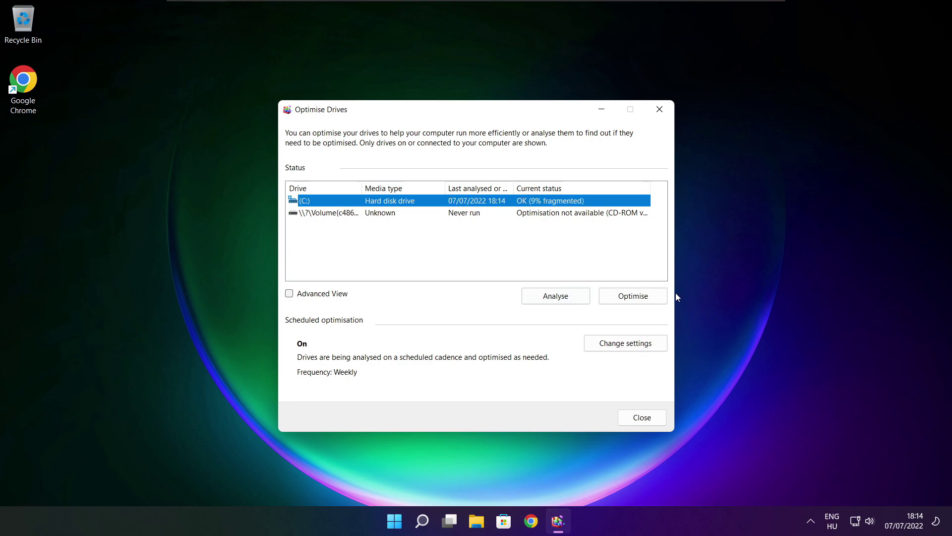
left_click(637, 300)
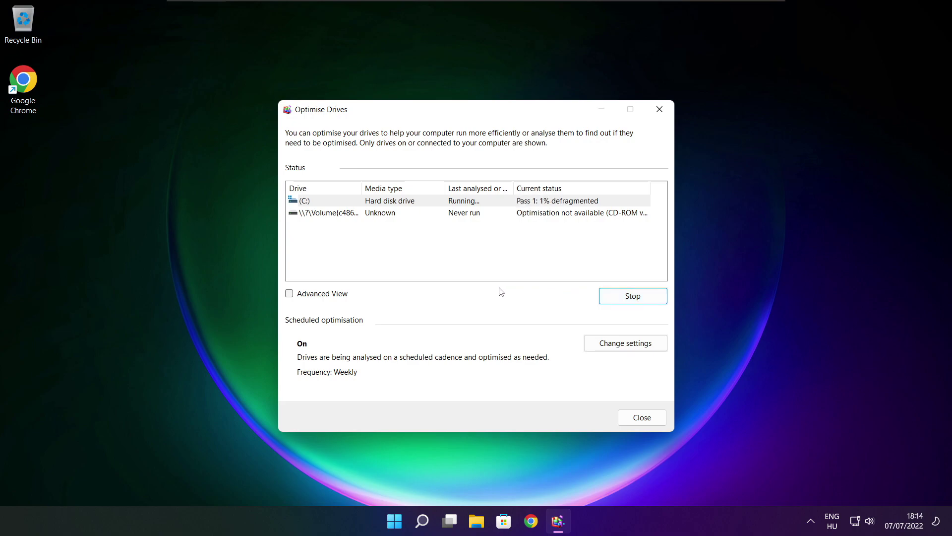
key("alt+F4")
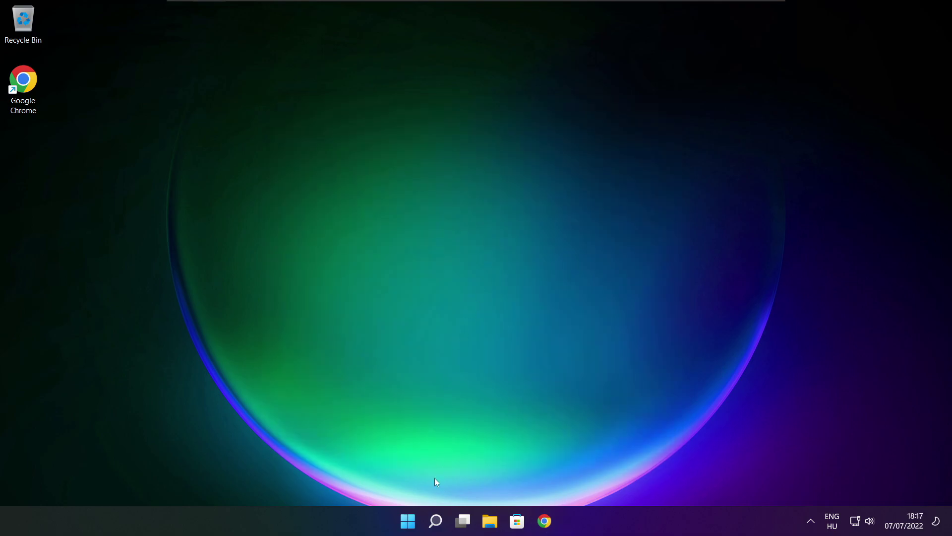
Search 'updates', run a Windows Update check until it reports up to date, and close Settings.
left_click(435, 521)
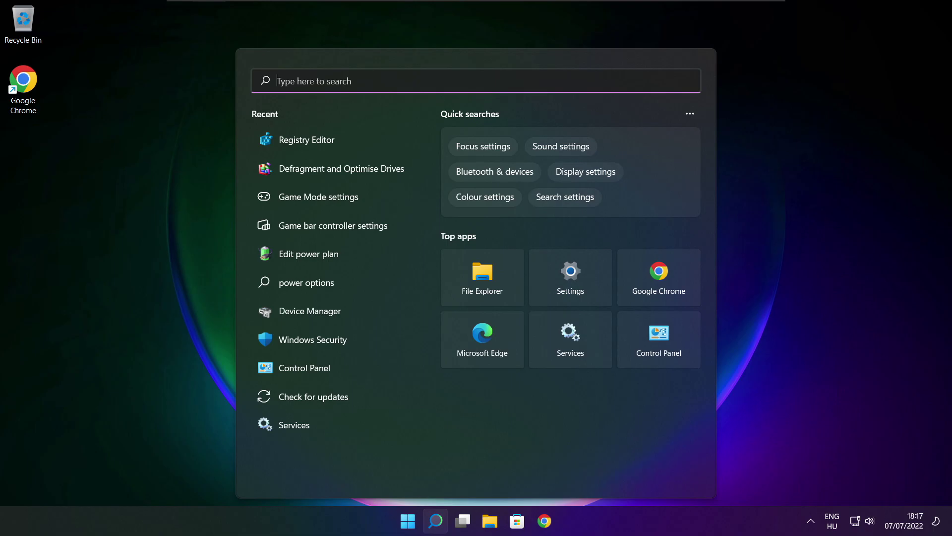
type("updates")
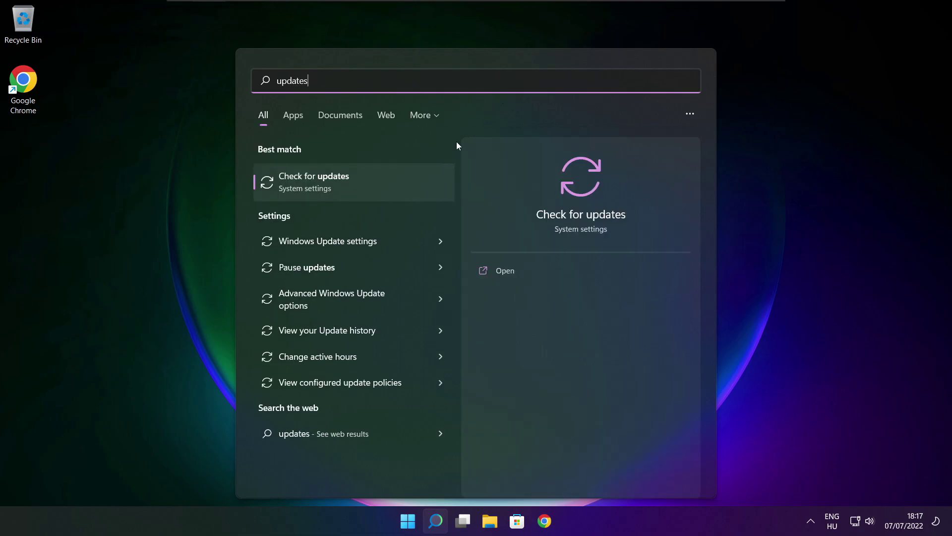
left_click(346, 188)
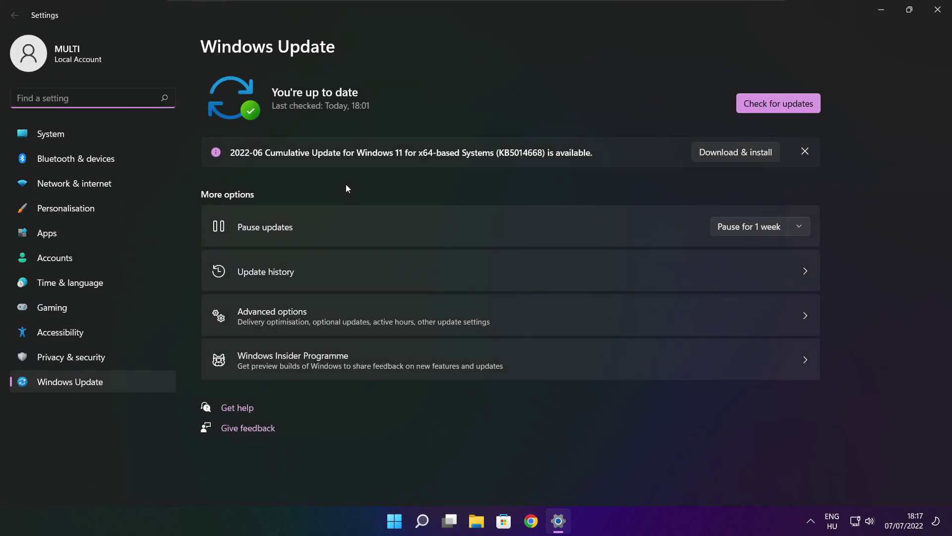
left_click(778, 105)
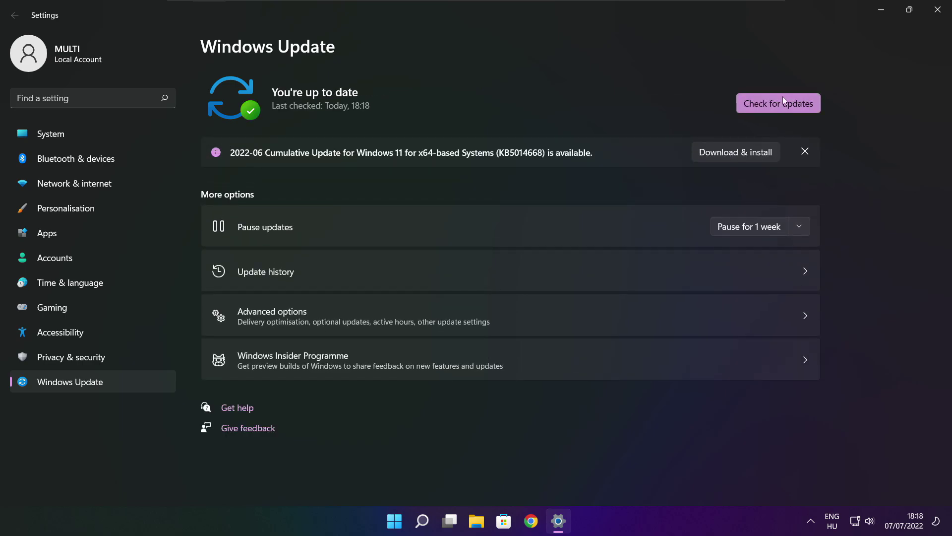
left_click(937, 11)
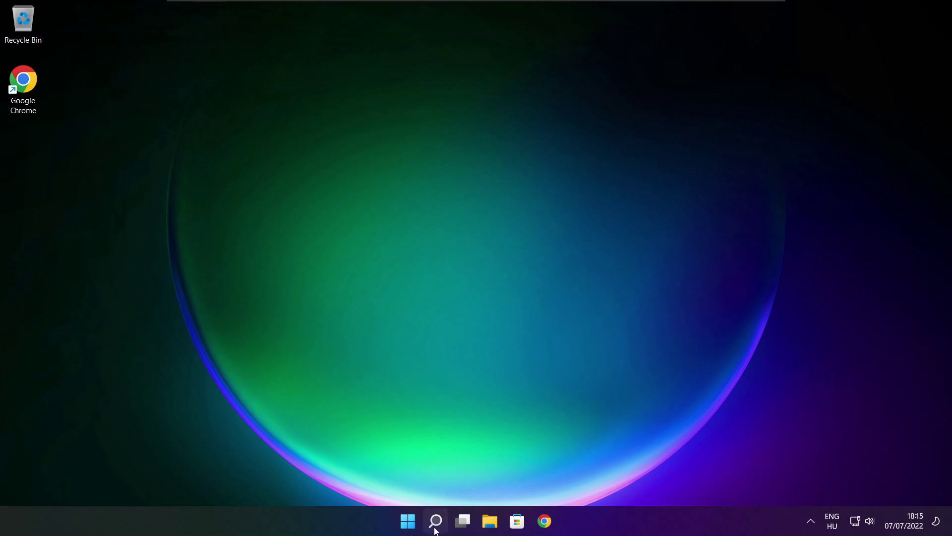
Launch regedit and browse to HKEY_CURRENT_USER\System\GameConfigStore.
left_click(436, 522)
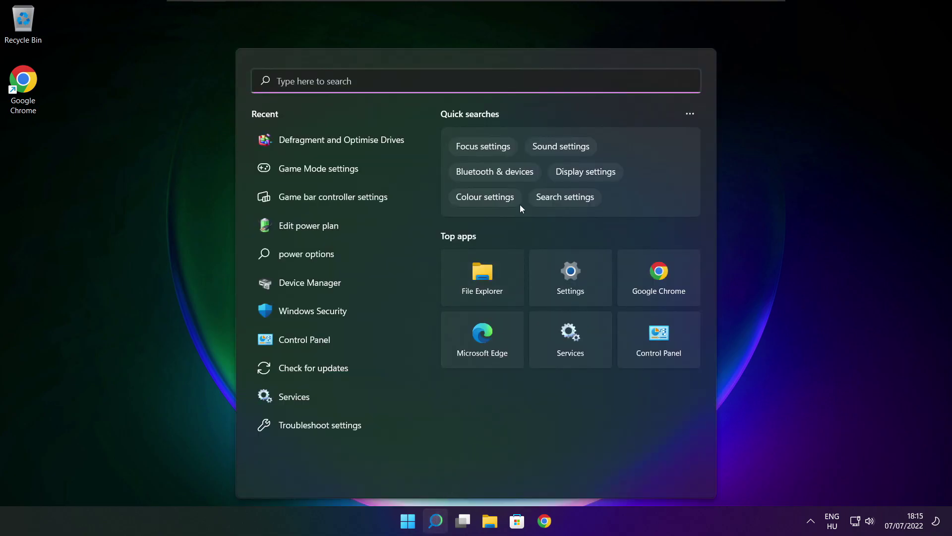
type("regedit")
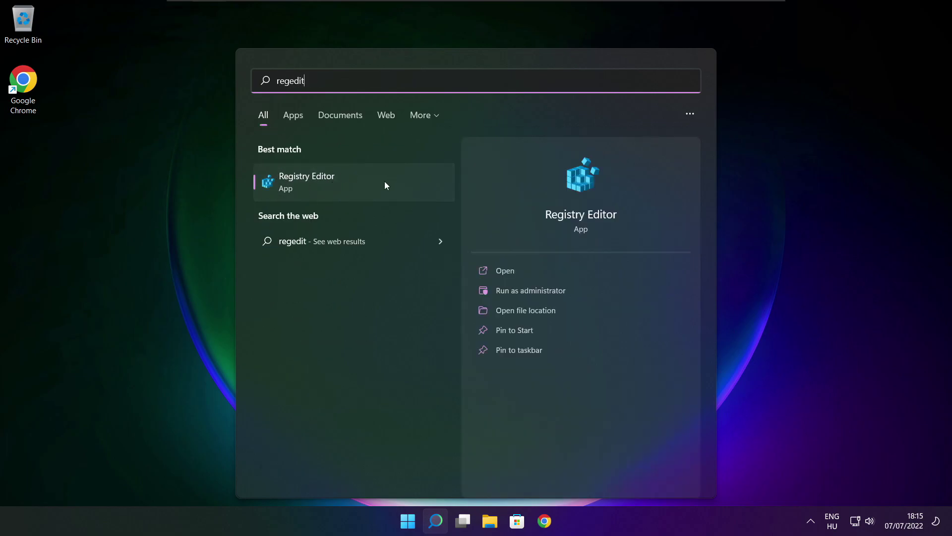
left_click(362, 182)
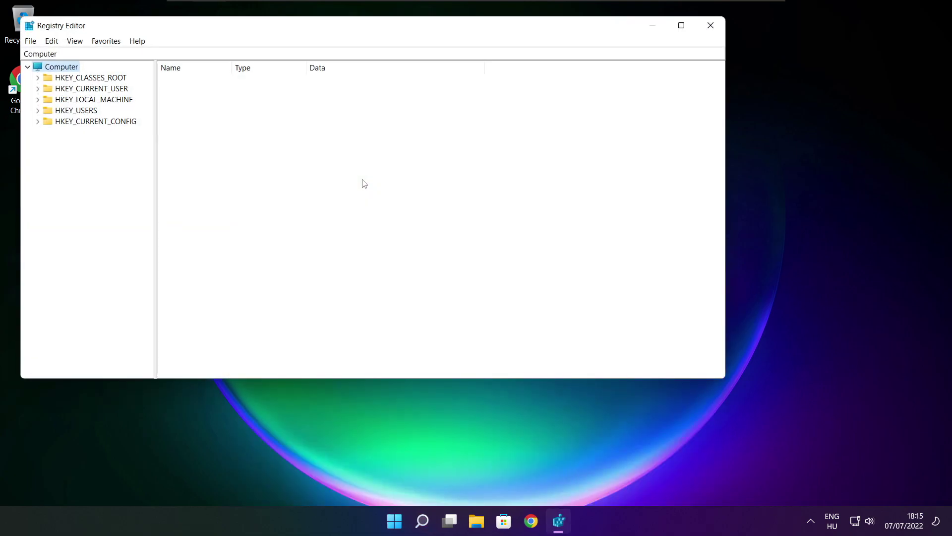
left_click_drag(285, 25, 386, 100)
left_click(144, 162)
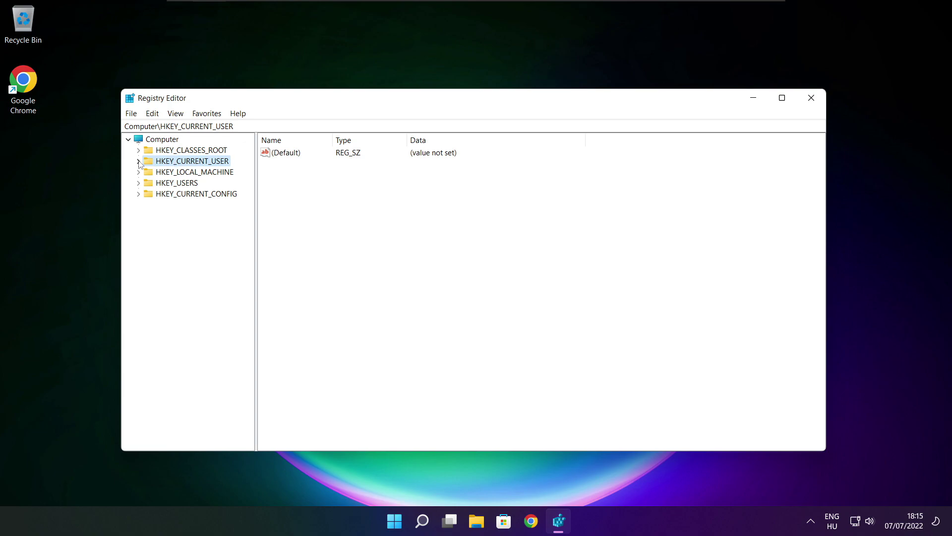
left_click(139, 162)
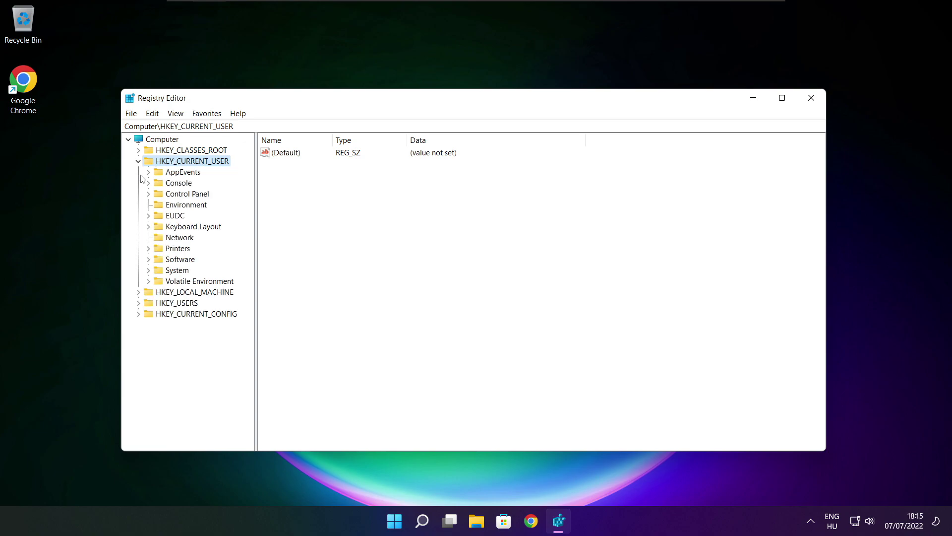
left_click(159, 273)
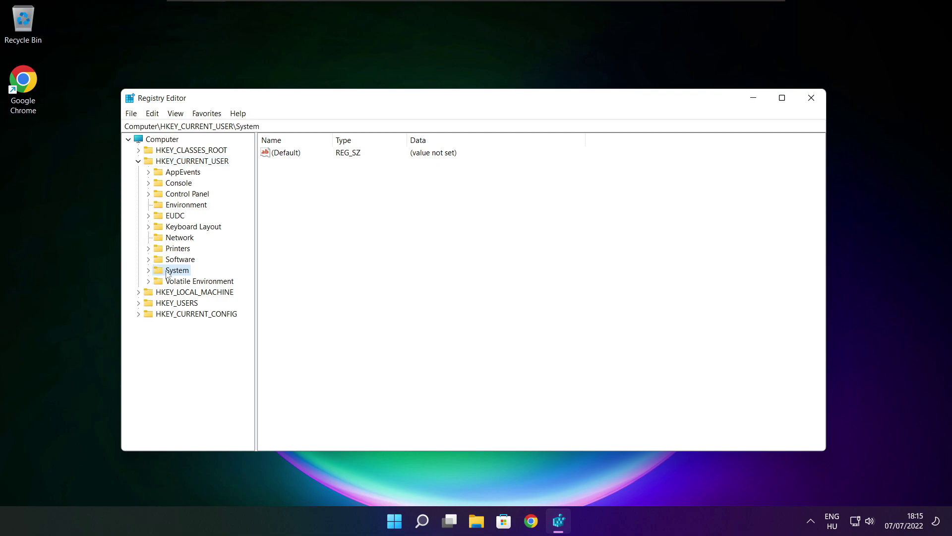
left_click(148, 271)
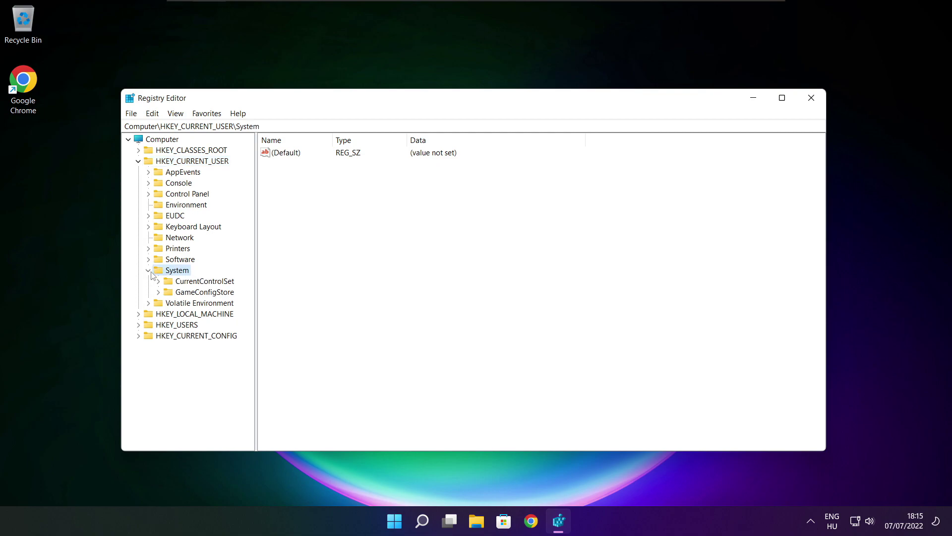
left_click(179, 295)
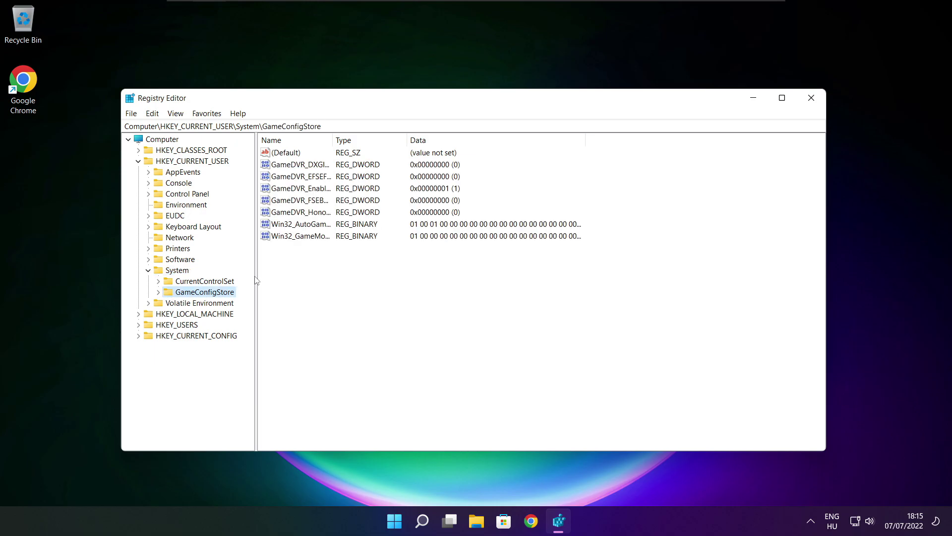
Change the GameDVR_Enabled value data from 1 to 0.
left_click_drag(333, 139, 418, 139)
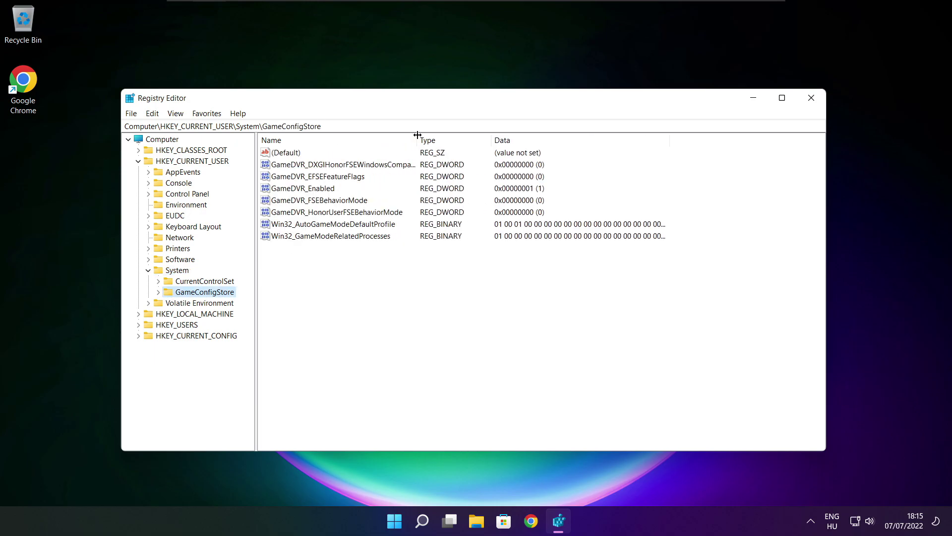
left_click(287, 192)
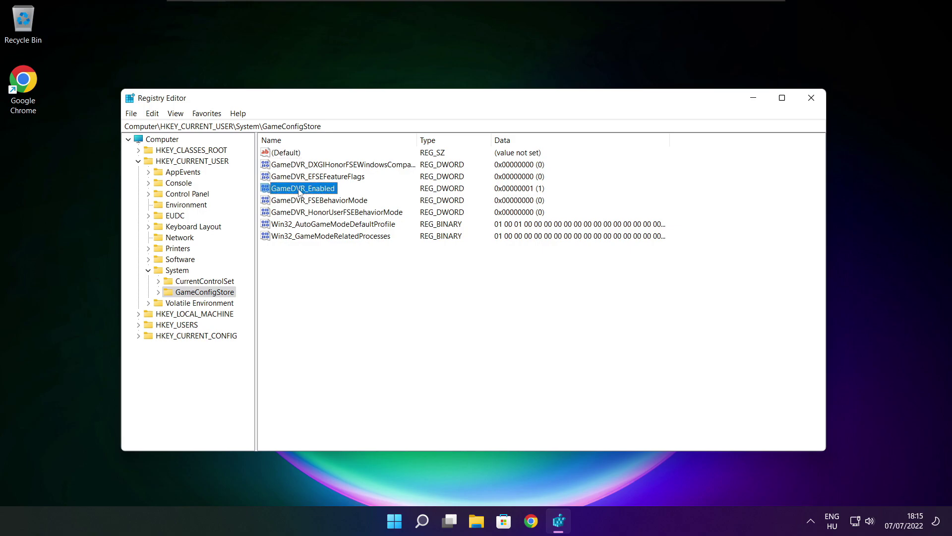
double_click(300, 192)
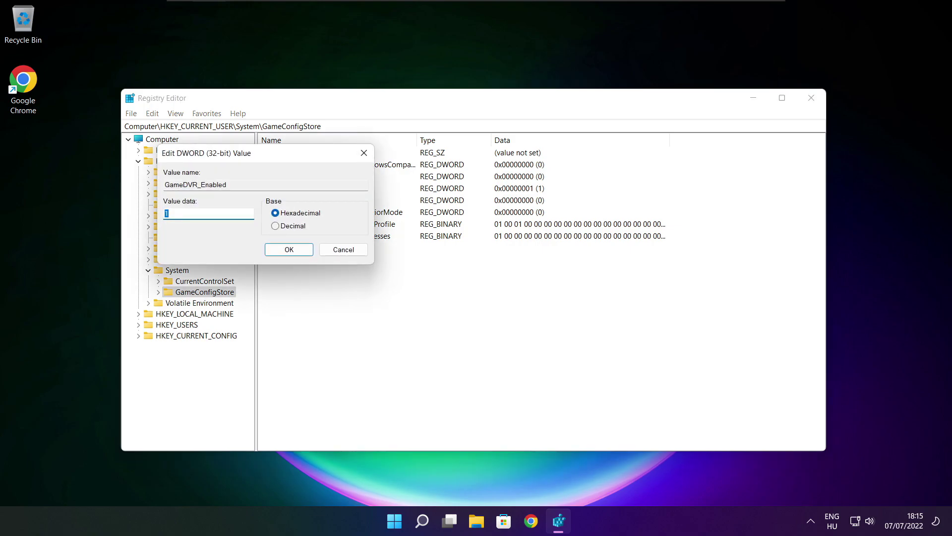
left_click_drag(280, 158, 500, 195)
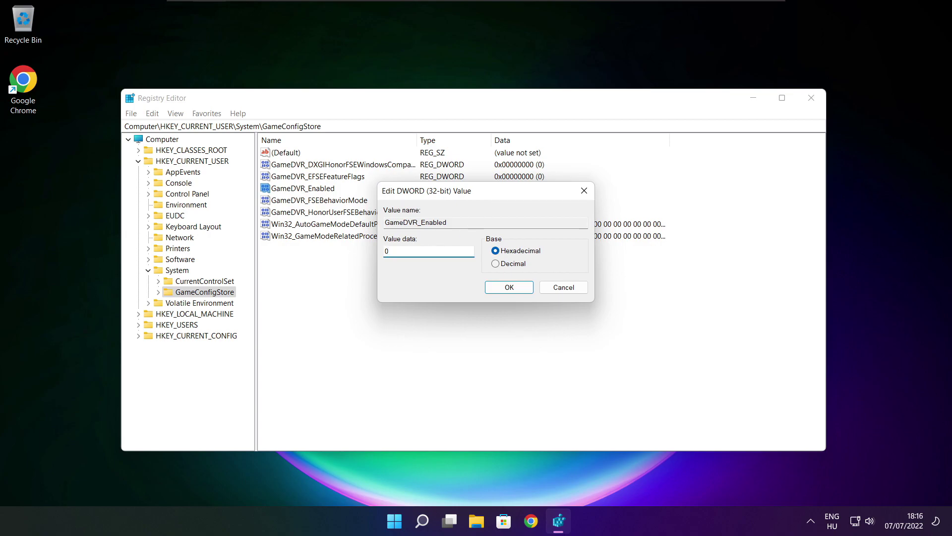
left_click(511, 289)
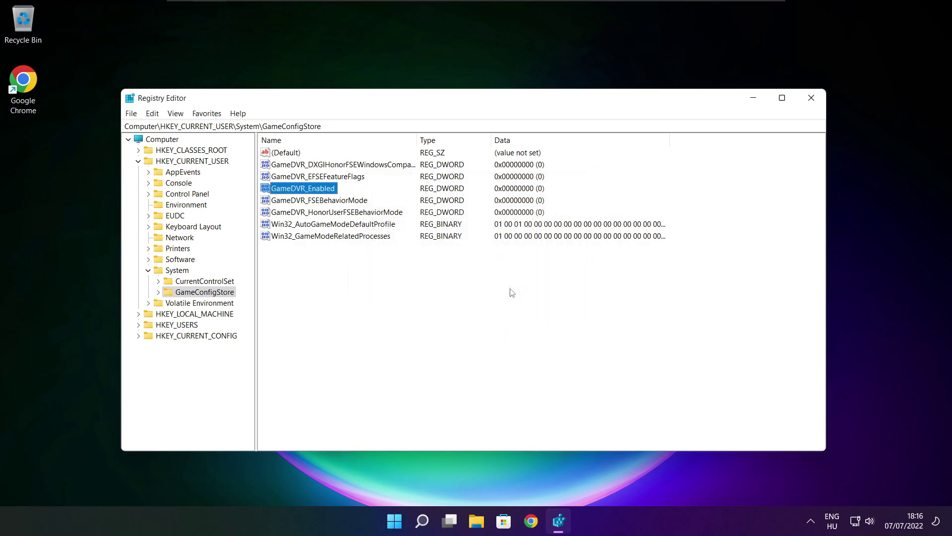
Collapse HKEY_CURRENT_USER and expand HKEY_LOCAL_MACHINE\SOFTWARE\Microsoft.
left_click(138, 162)
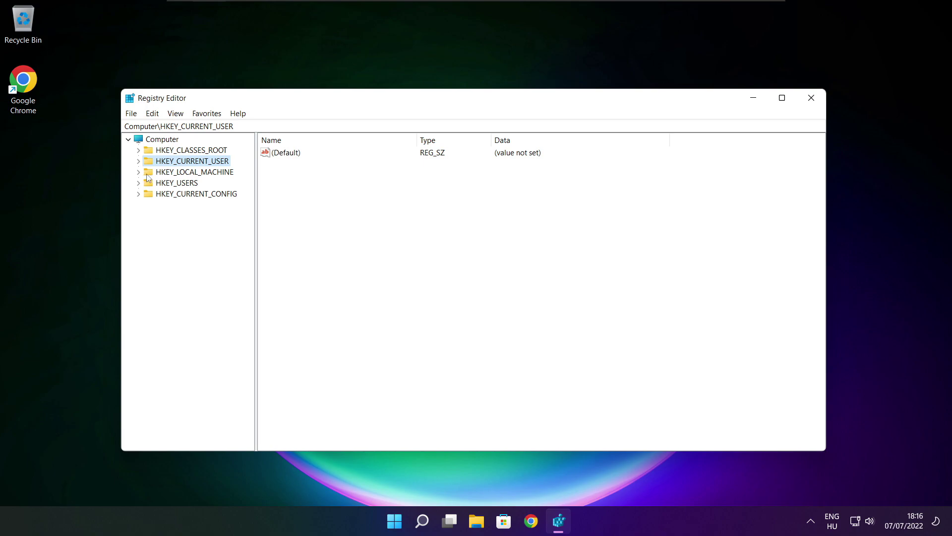
left_click(145, 173)
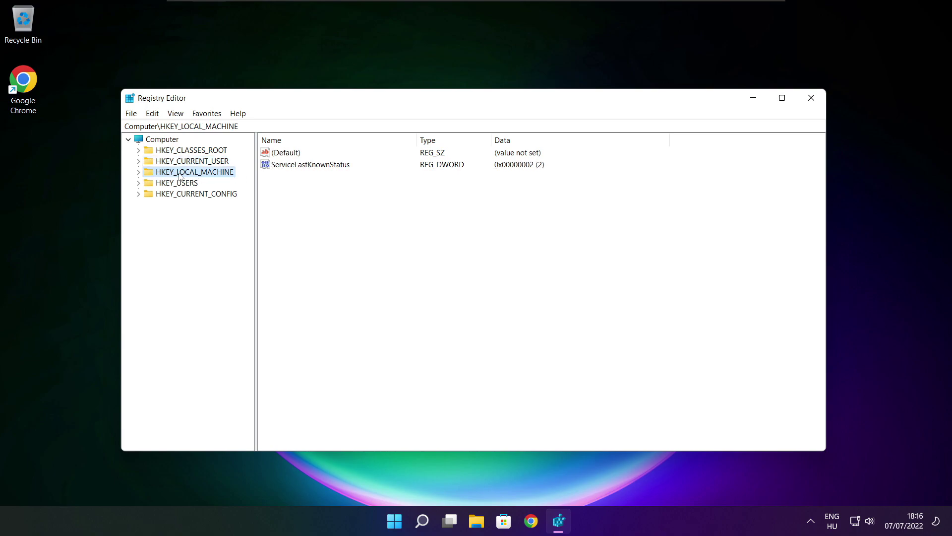
left_click(139, 172)
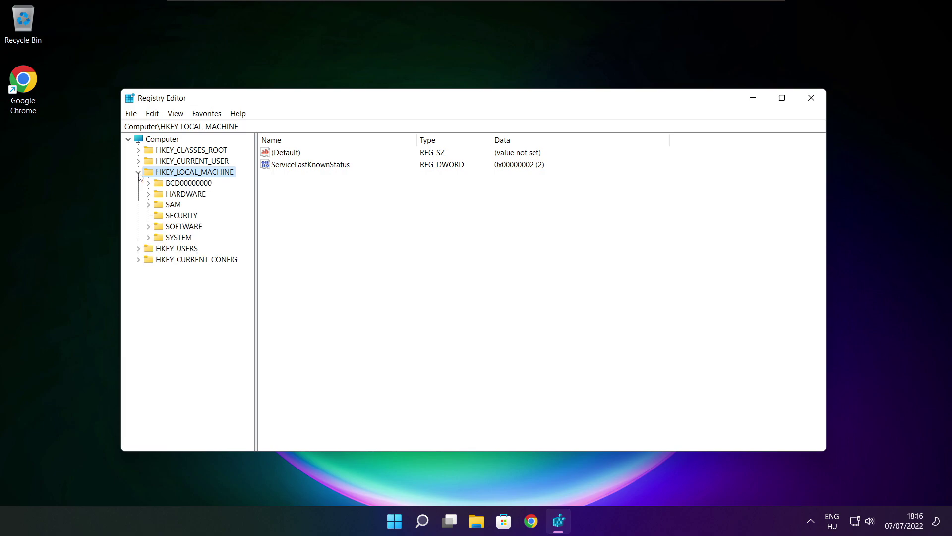
left_click(173, 229)
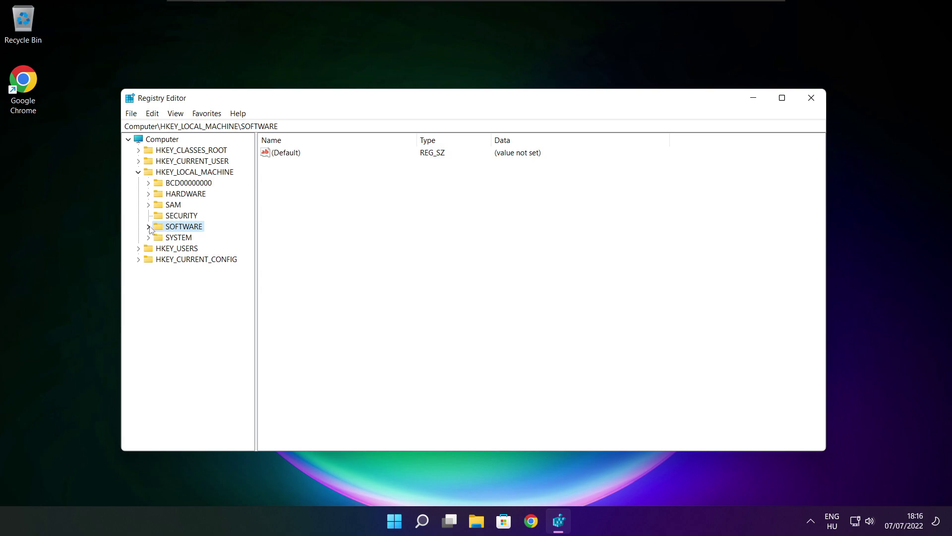
left_click(148, 227)
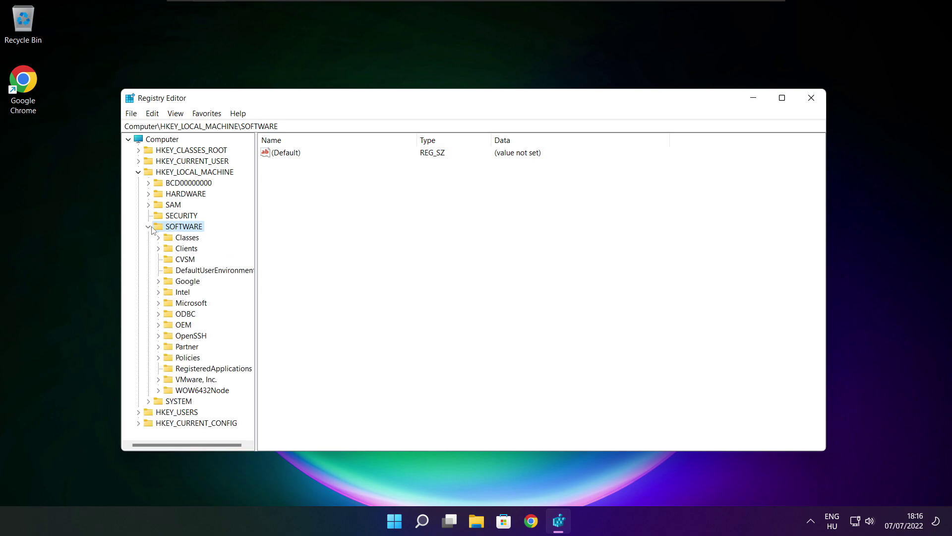
left_click(170, 305)
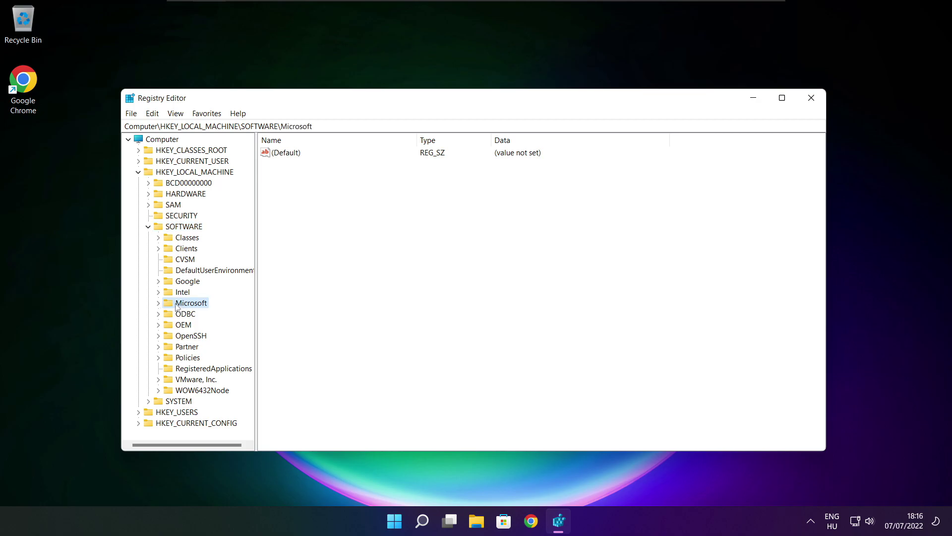
left_click(159, 304)
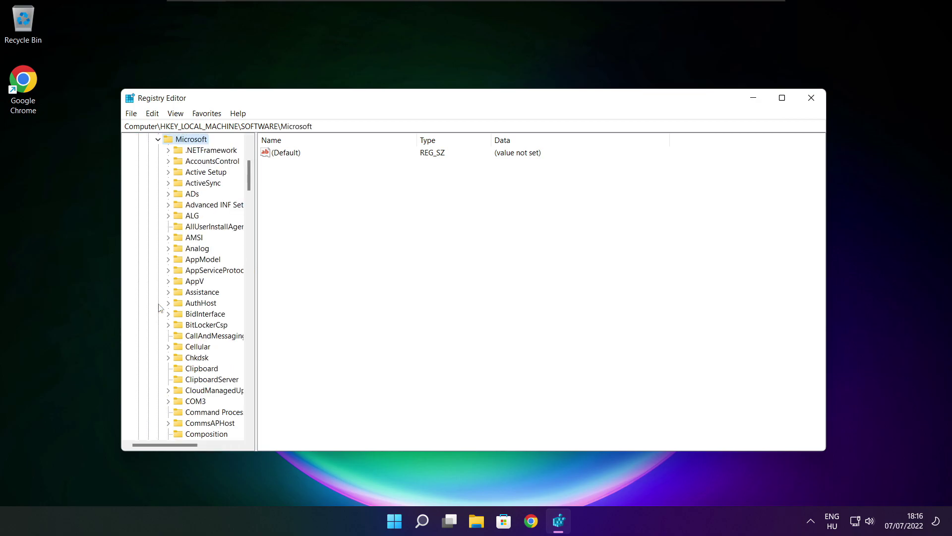
Expand PolicyManager\default to list its policy subkeys and widen the key tree.
scroll(195, 297, "down", 20)
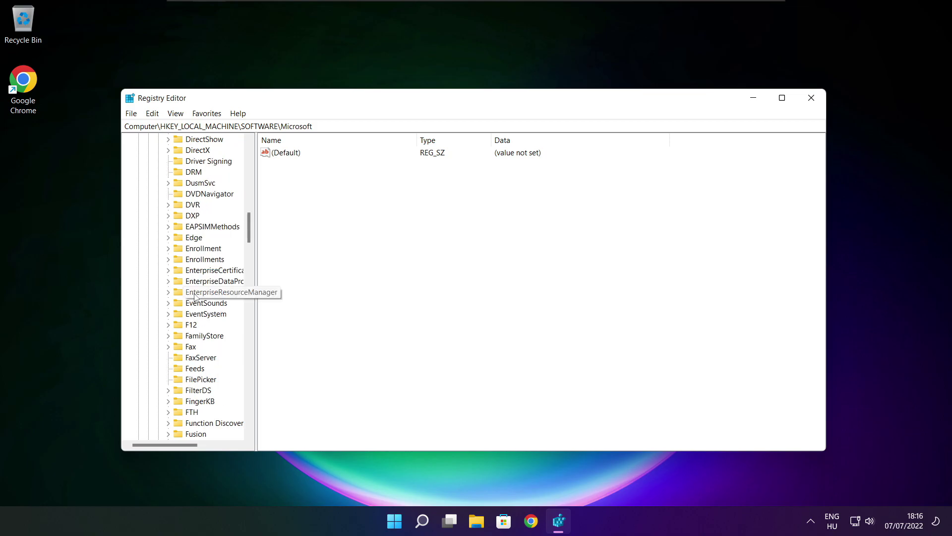
scroll(194, 297, "down", 18)
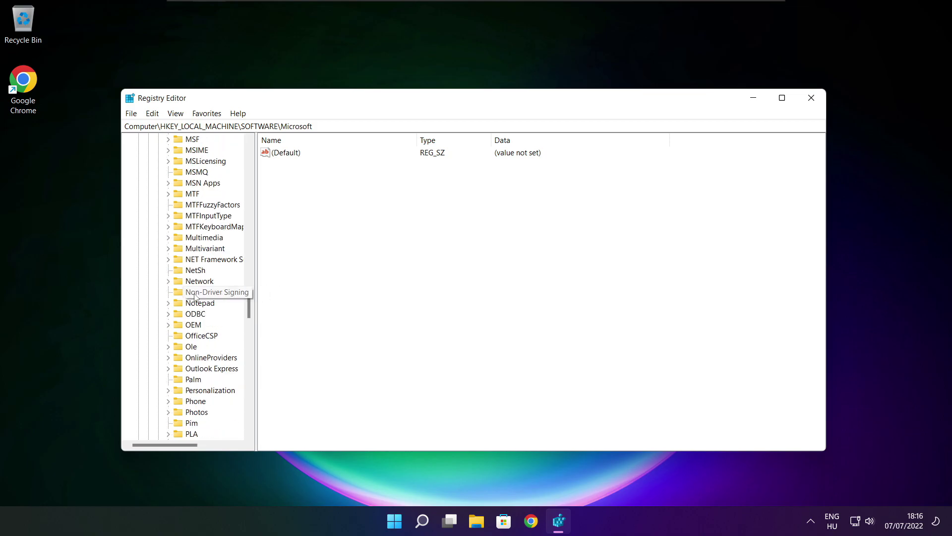
scroll(195, 297, "down", 1)
scroll(195, 297, "up", 1)
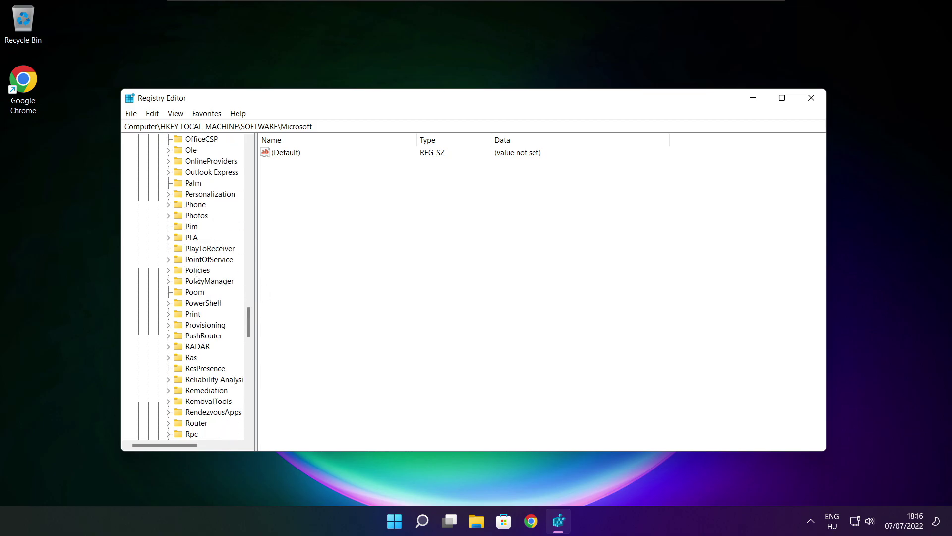
left_click(195, 281)
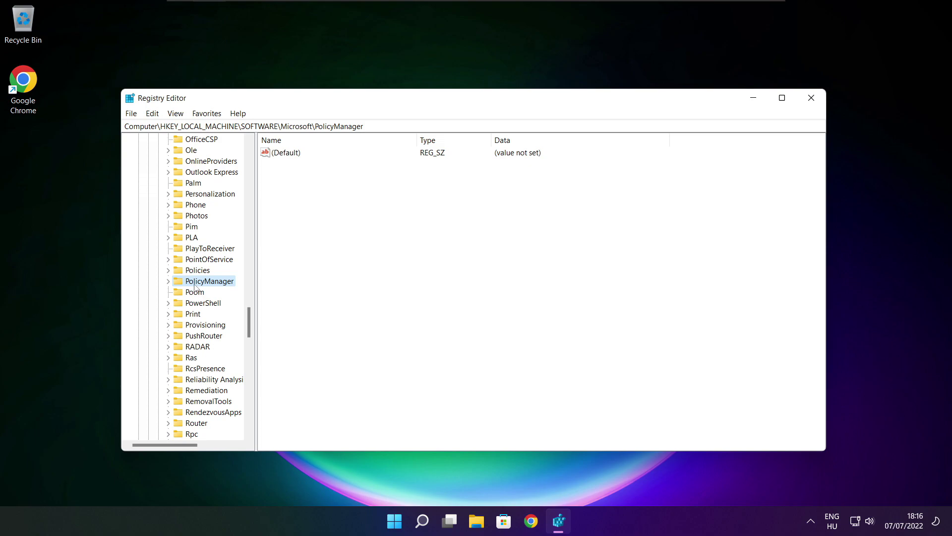
left_click(168, 281)
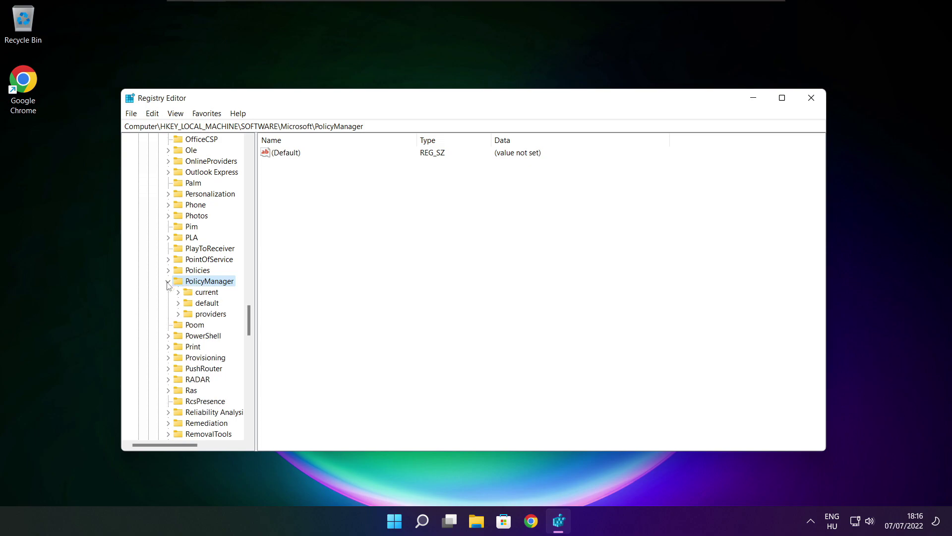
left_click(207, 305)
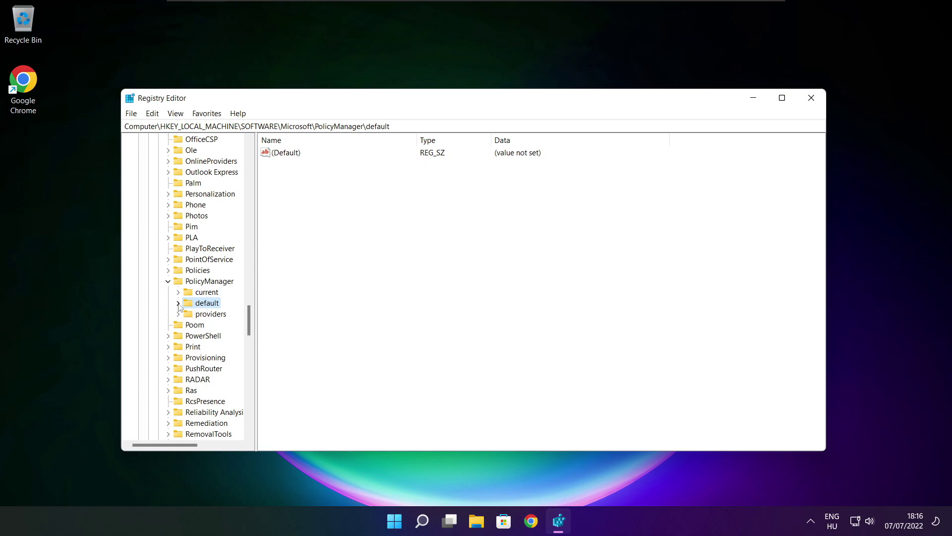
left_click(178, 303)
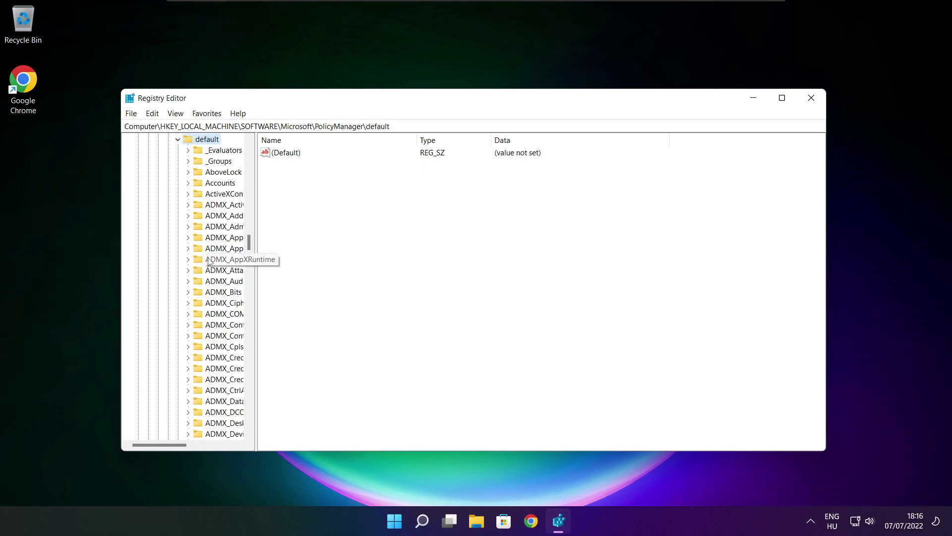
scroll(221, 220, "down", 7)
scroll(221, 220, "down", 20)
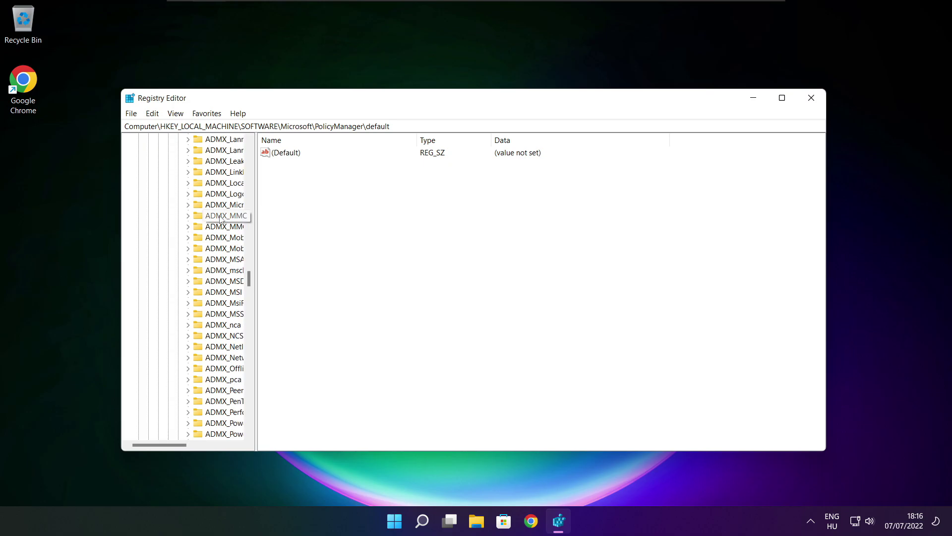
scroll(221, 219, "down", 3)
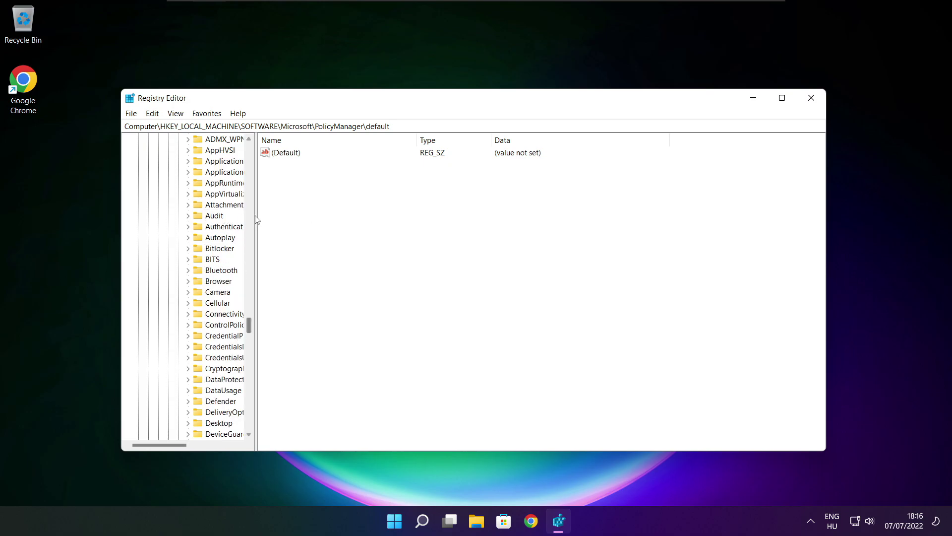
left_click_drag(256, 216, 315, 216)
Expand default\ApplicationManagement and select the AllowGameDVR key.
scroll(279, 218, "up", 1)
left_click(219, 205)
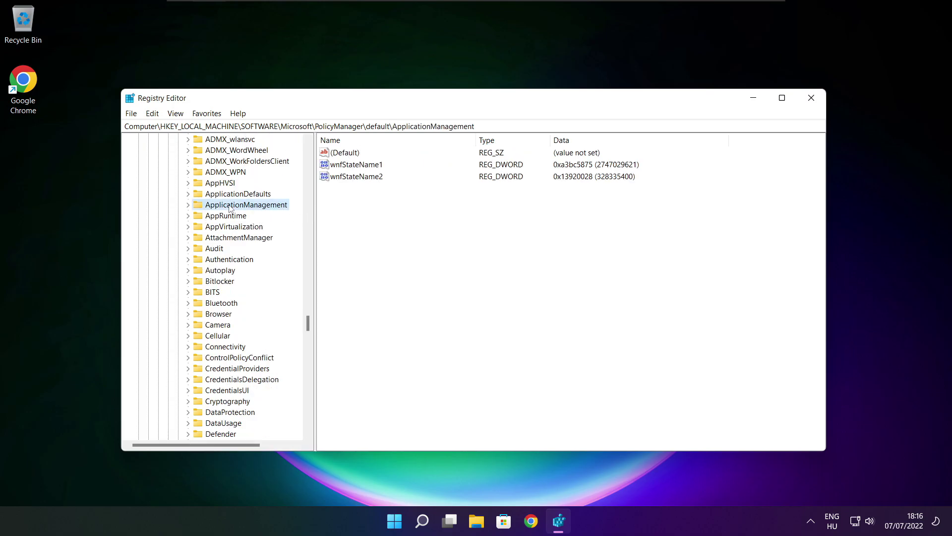
left_click(188, 205)
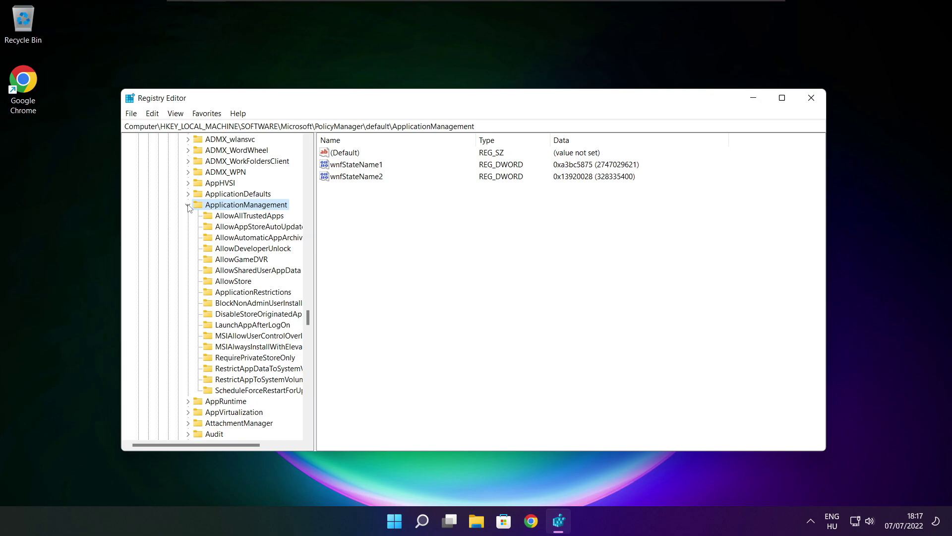
left_click_drag(313, 250, 326, 250)
left_click(246, 262)
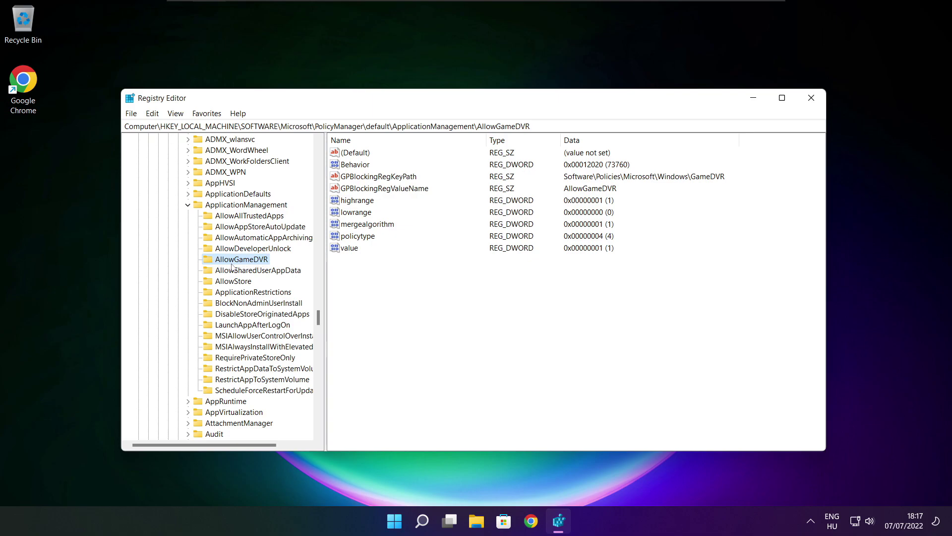
Set AllowGameDVR's 'value' entry to 0 and close Registry Editor.
left_click(350, 249)
double_click(350, 249)
left_click_drag(266, 159, 483, 198)
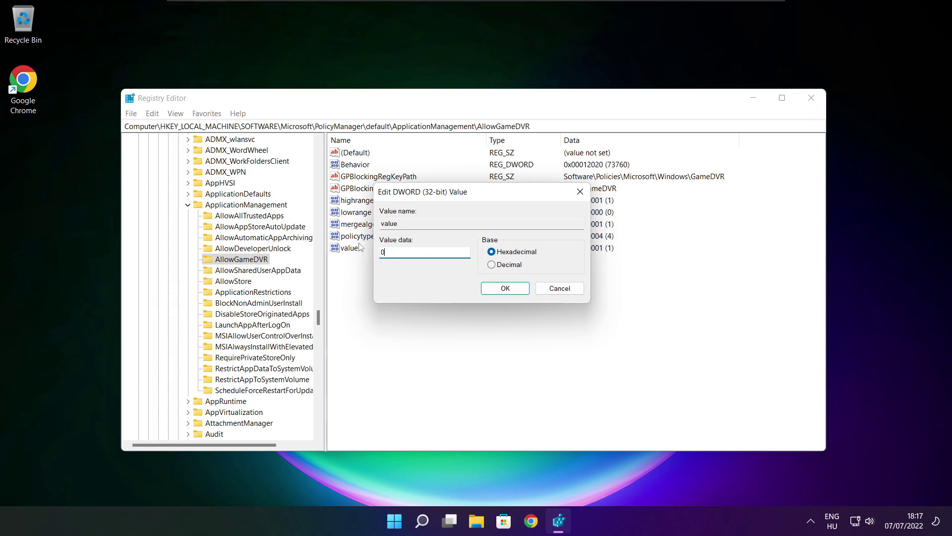
left_click(504, 291)
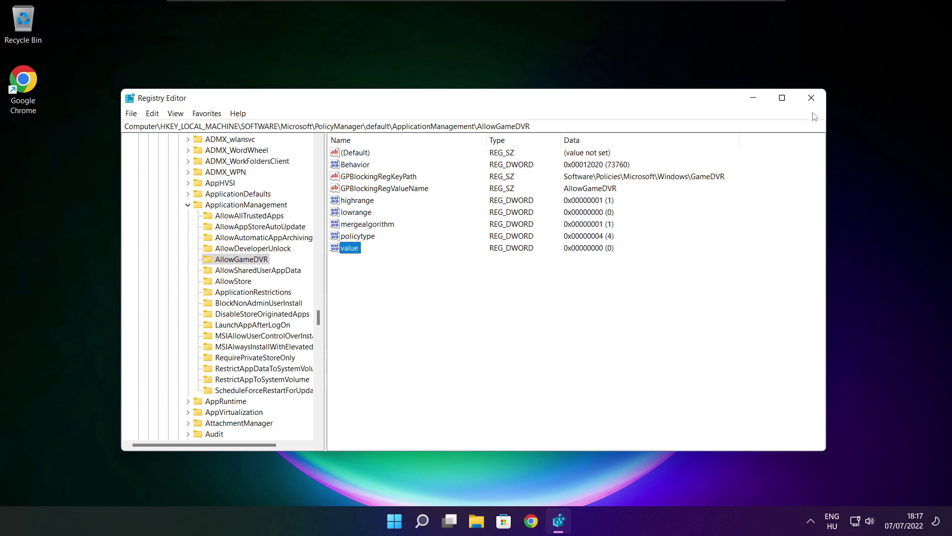
left_click(812, 99)
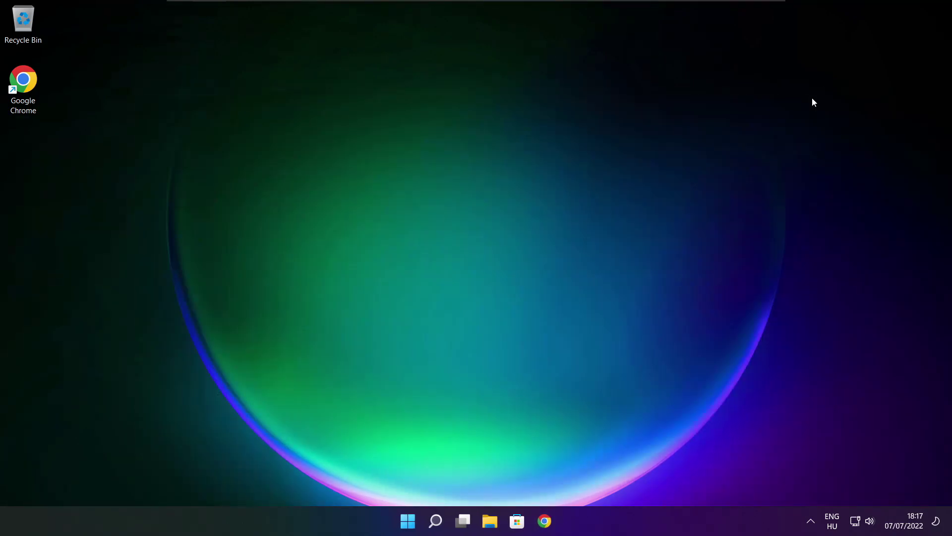
Restore Chrome's Download Center page, download the DirectX web installer, and run dxwebsetup.exe.
left_click(545, 522)
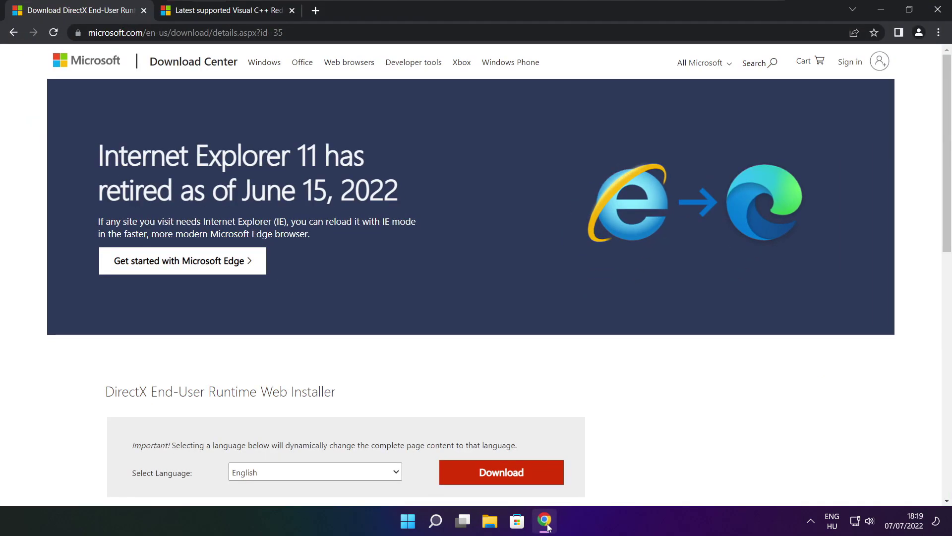
left_click(284, 32)
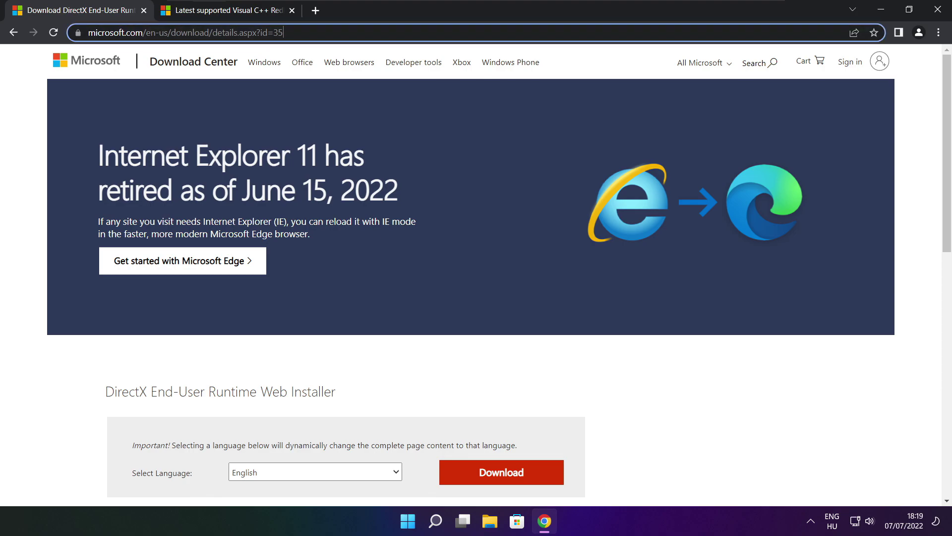
mouse_move(283, 32)
left_mouse_down()
mouse_move(87, 32)
mouse_move(285, 32)
left_mouse_up()
left_click(342, 358)
scroll(947, 159, "down", 3)
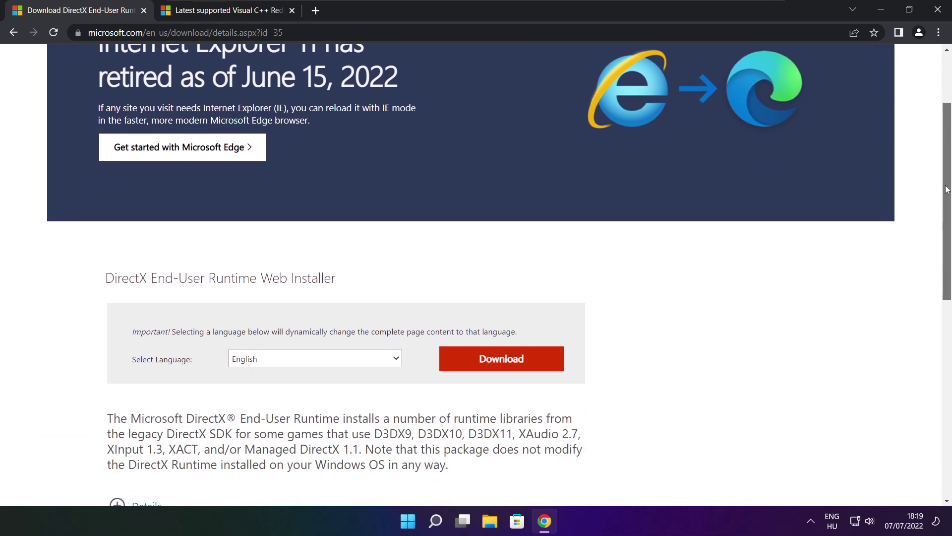
left_click_drag(352, 212, 406, 210)
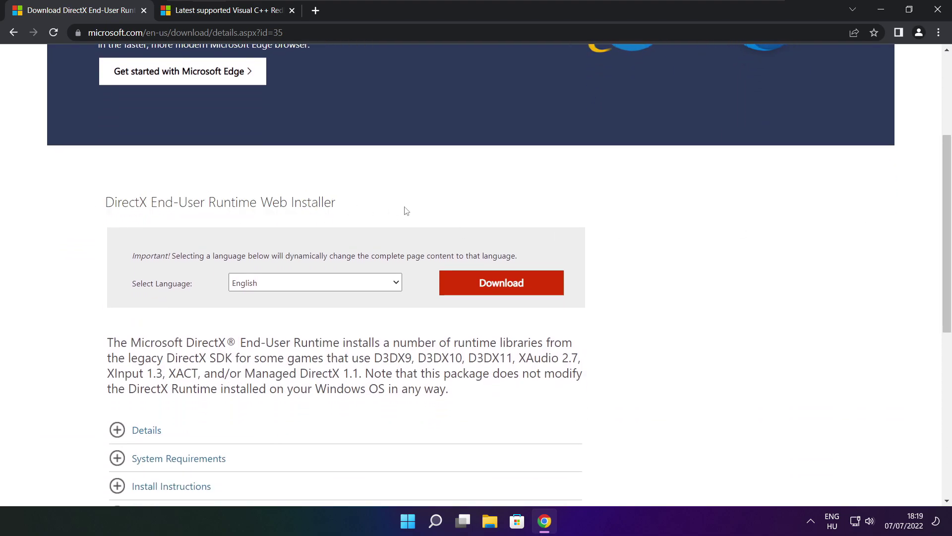
left_click(505, 286)
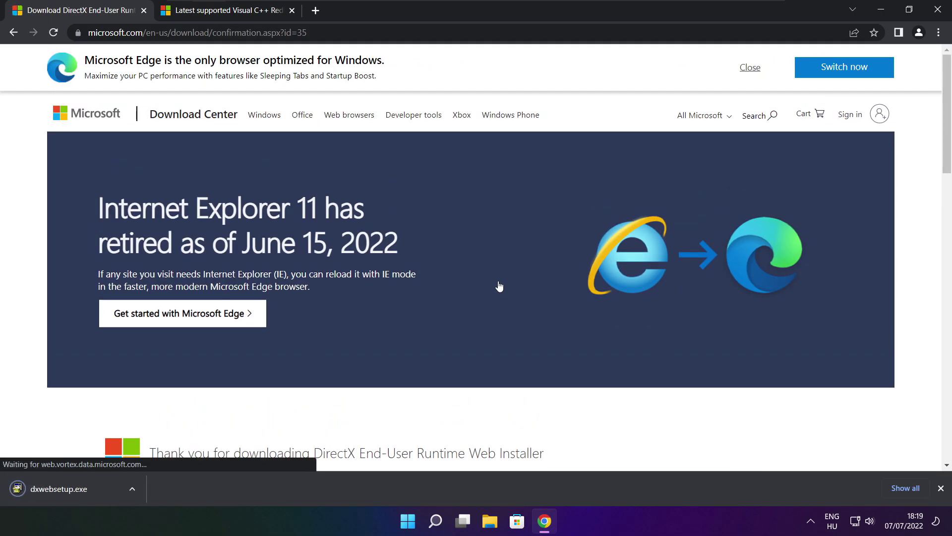
left_click(90, 489)
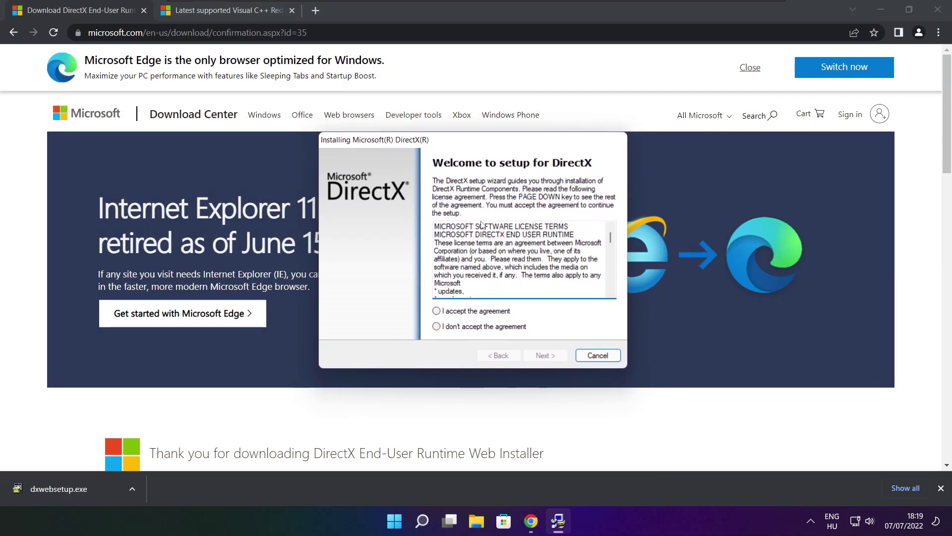
Accept the DirectX licence, untick 'Install the Bing Bar', install the runtime and click Finish.
left_click_drag(611, 236, 611, 284)
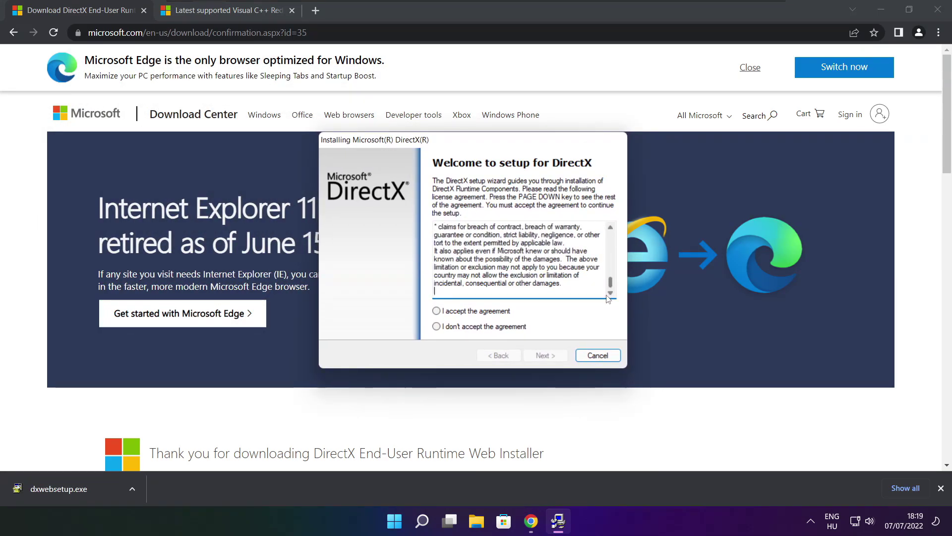
left_click(456, 311)
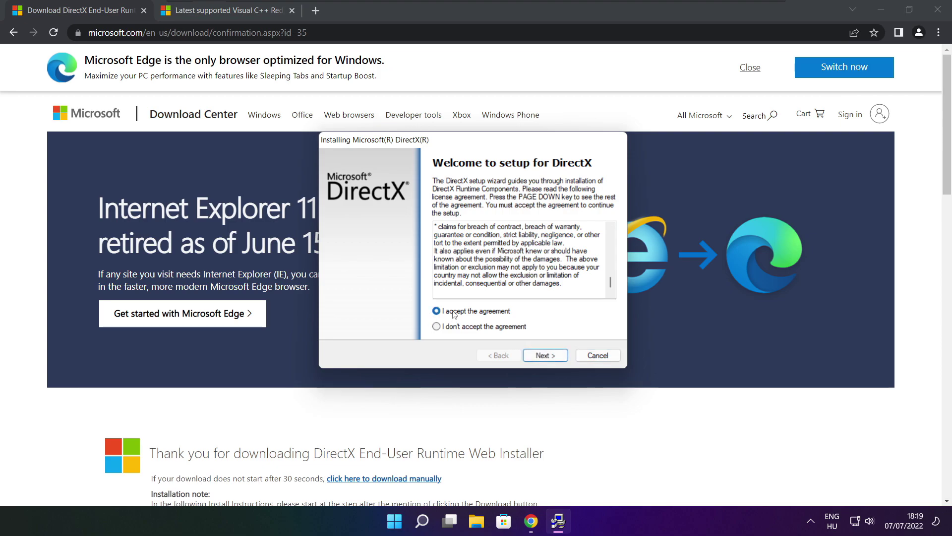
left_click(549, 358)
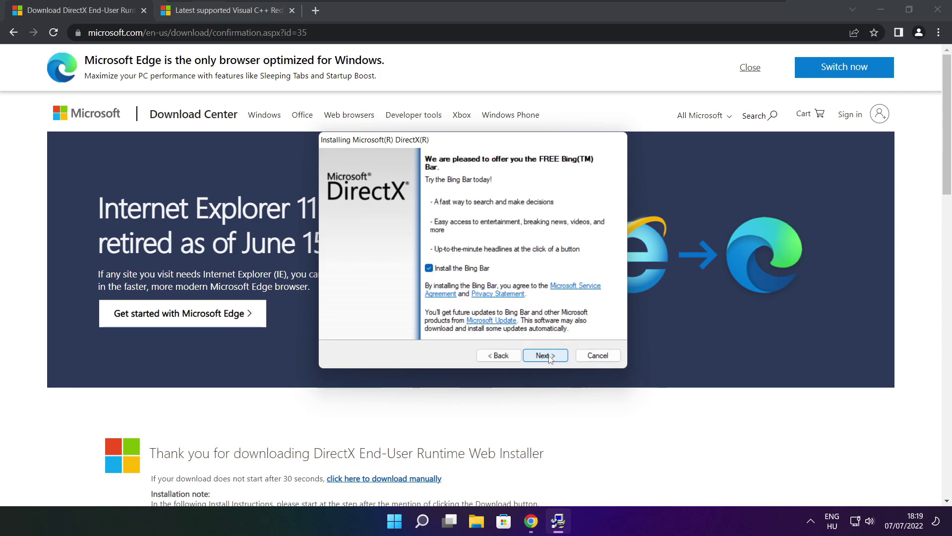
left_click(429, 268)
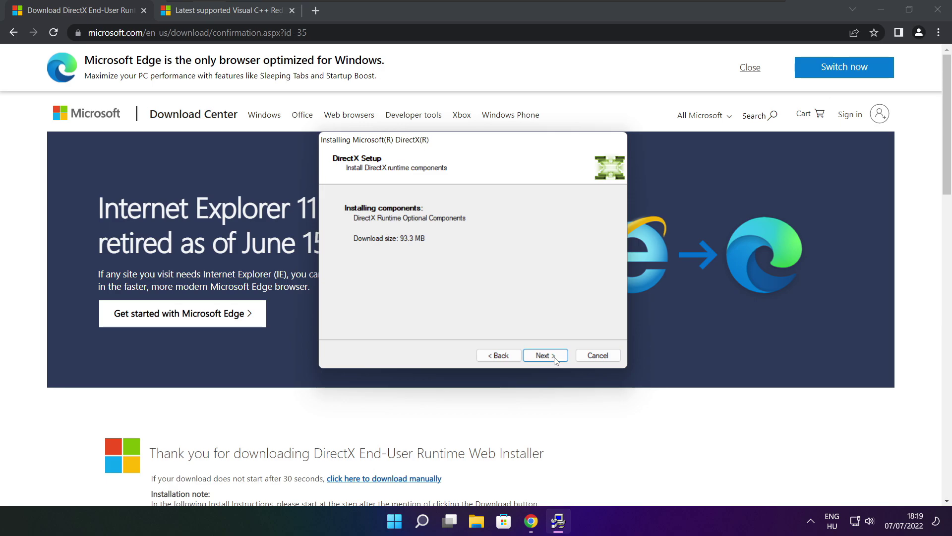
left_click(546, 356)
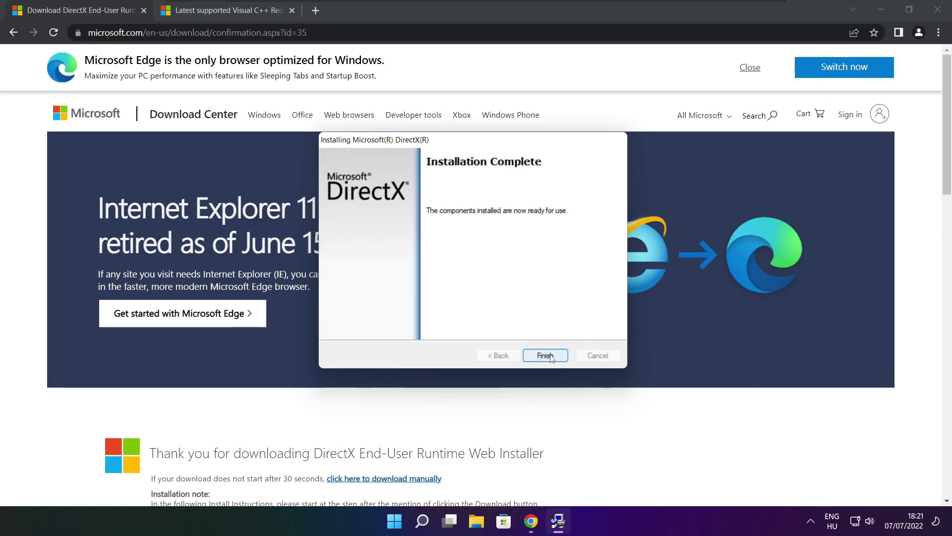
left_click(546, 355)
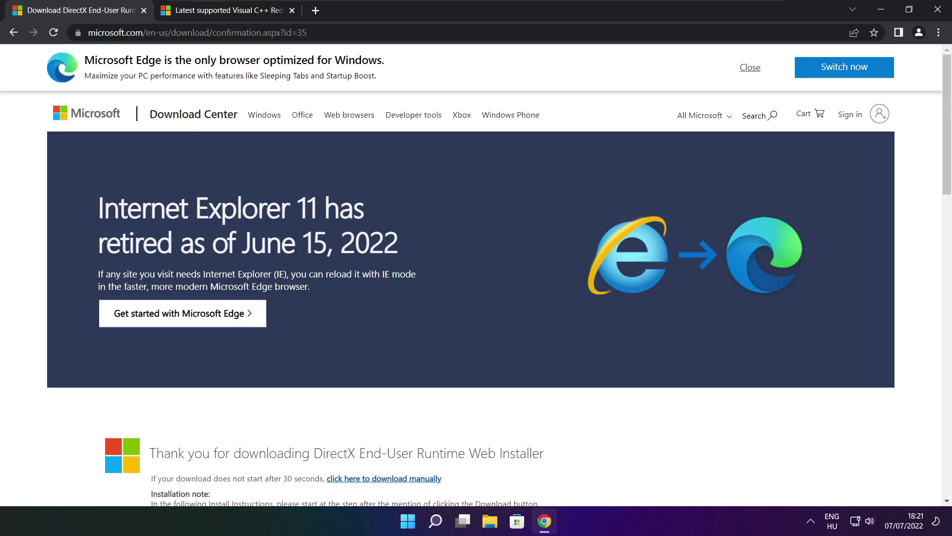